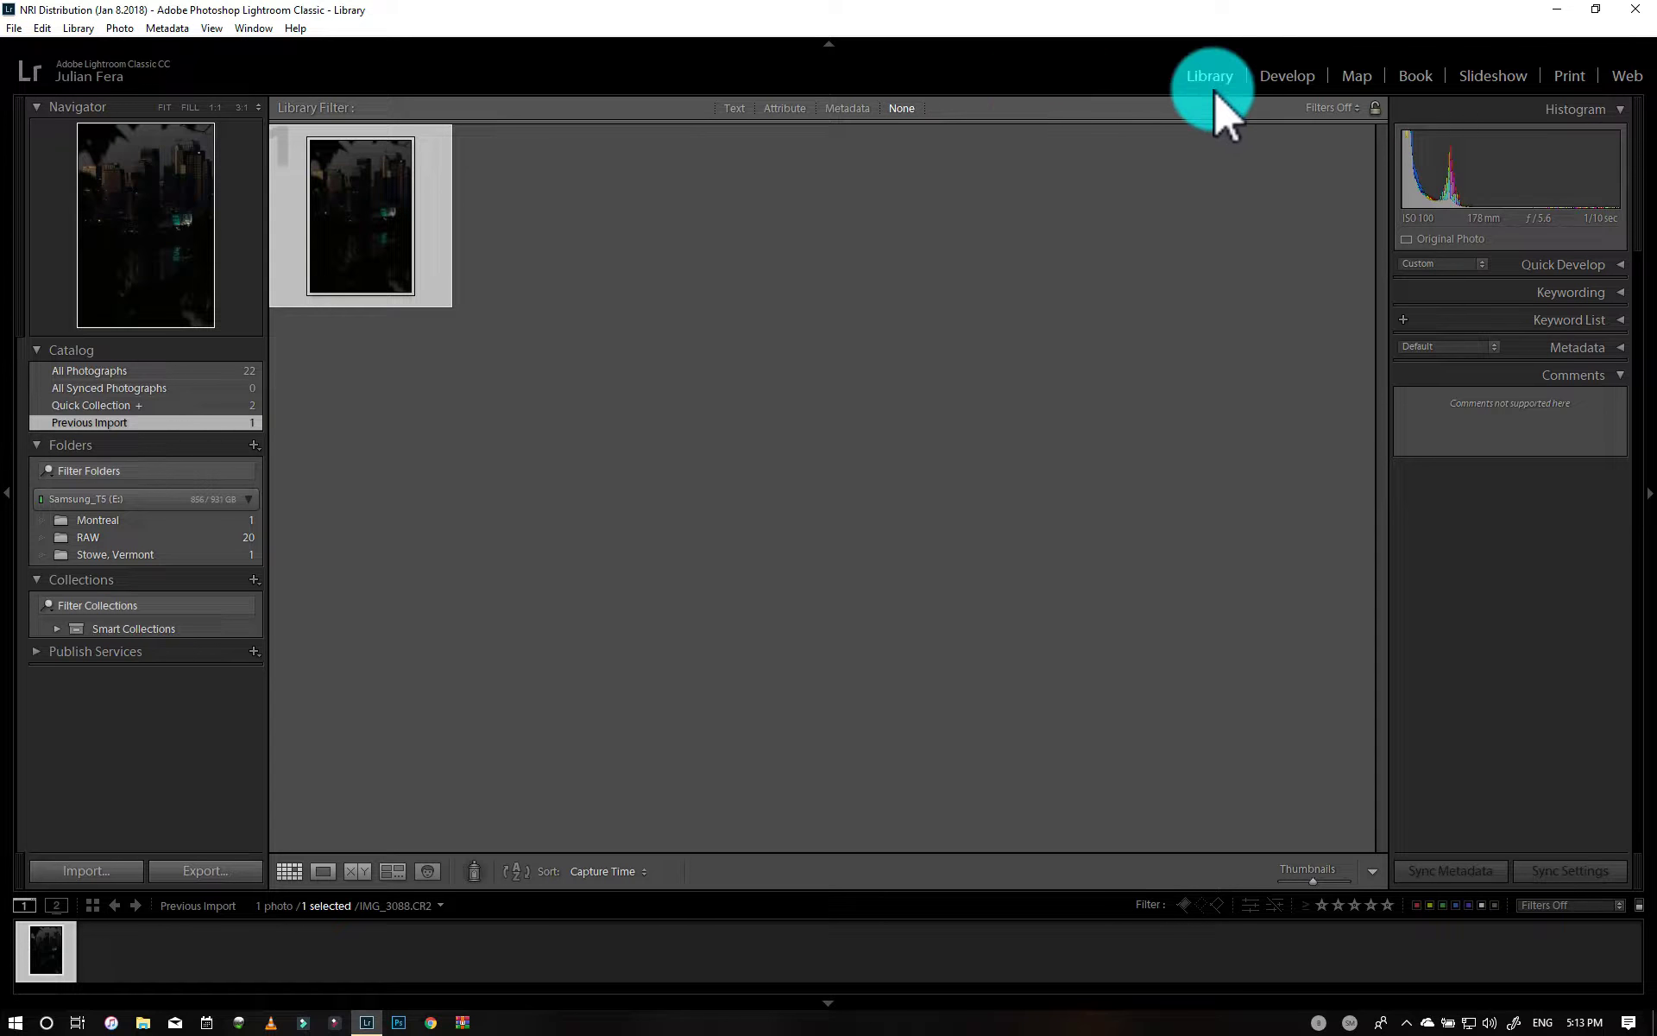
# Open the dark skyline photo in the Develop module.
pyautogui.click(1286, 79)
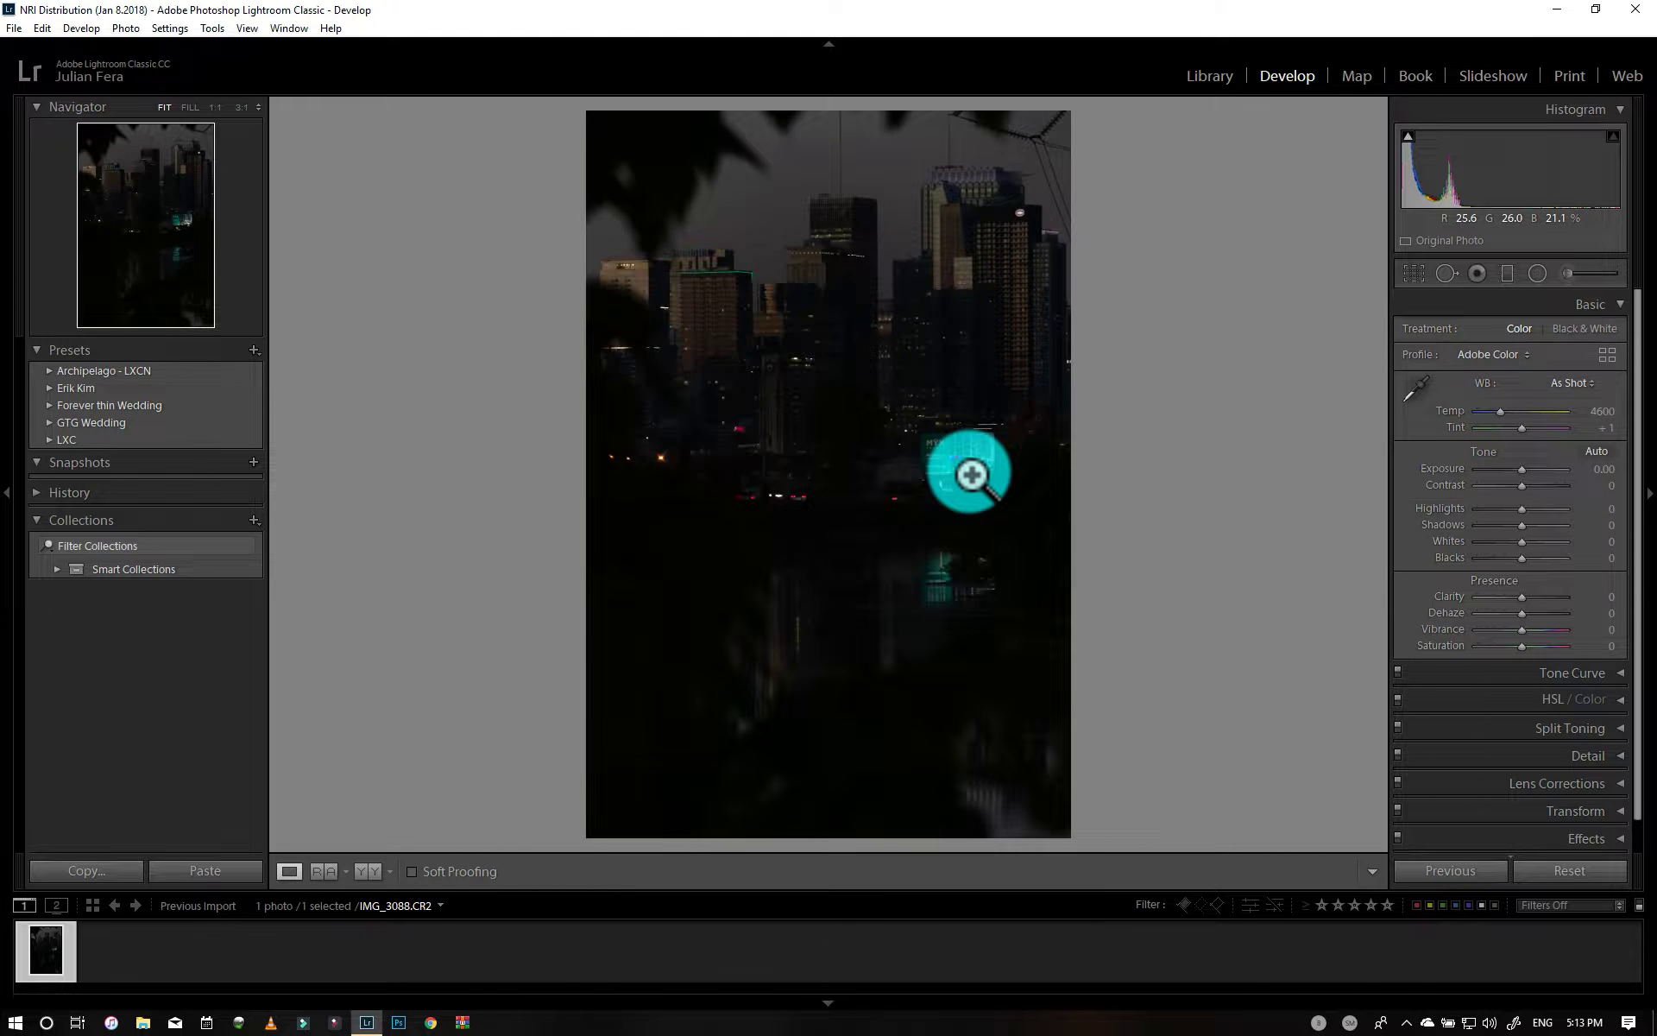
# Try Exposure +2.86, Contrast -3 and Shadows +32 on the skyline photo, and reset all adjustments.
pyautogui.moveTo(1529, 468); pyautogui.dragTo(1548, 481)
pyautogui.click(1546, 486)
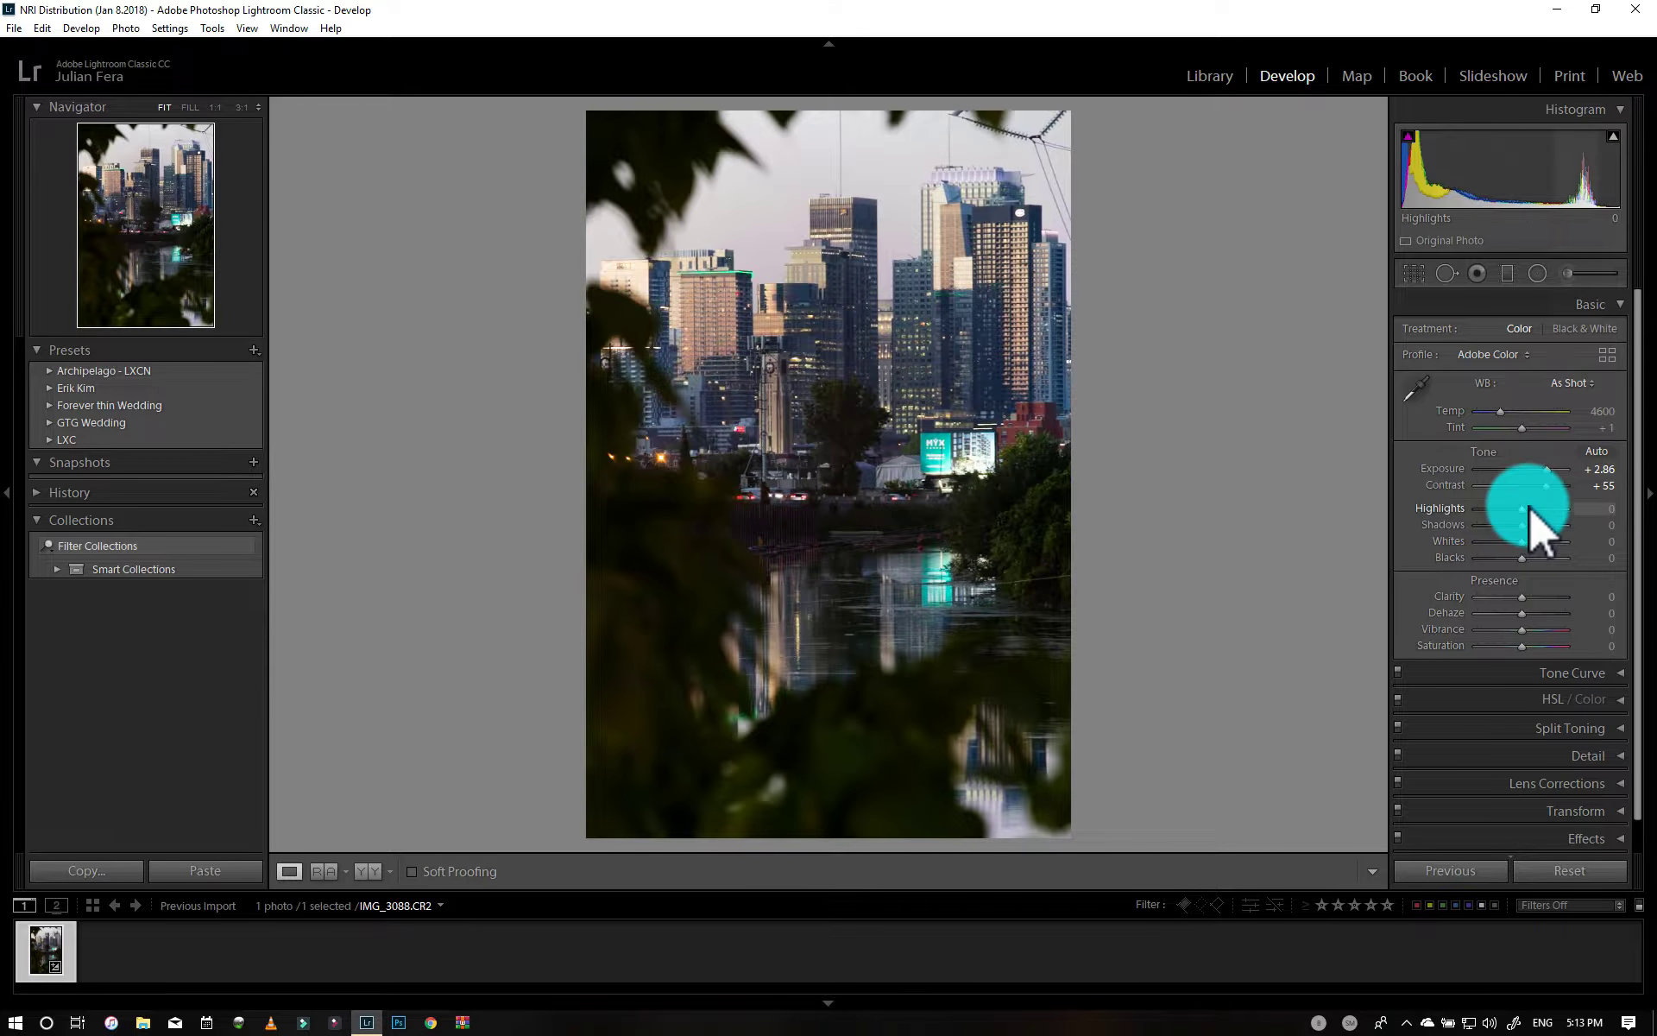
pyautogui.click(1517, 485)
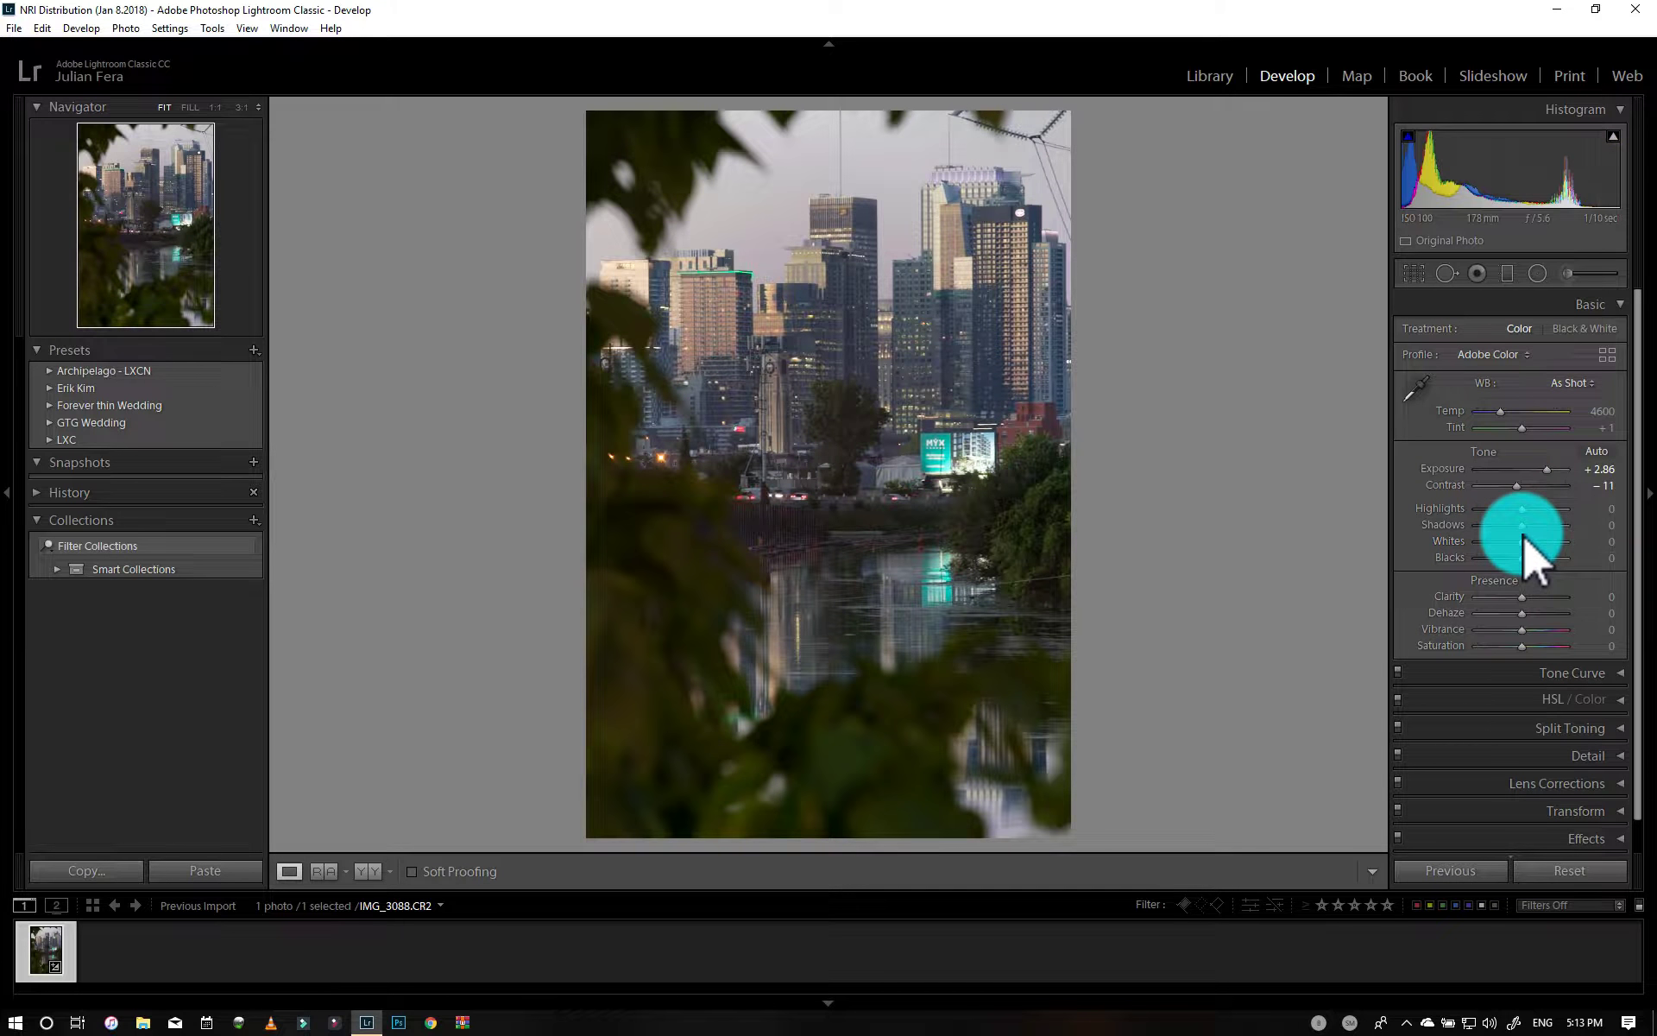
pyautogui.click(1535, 526)
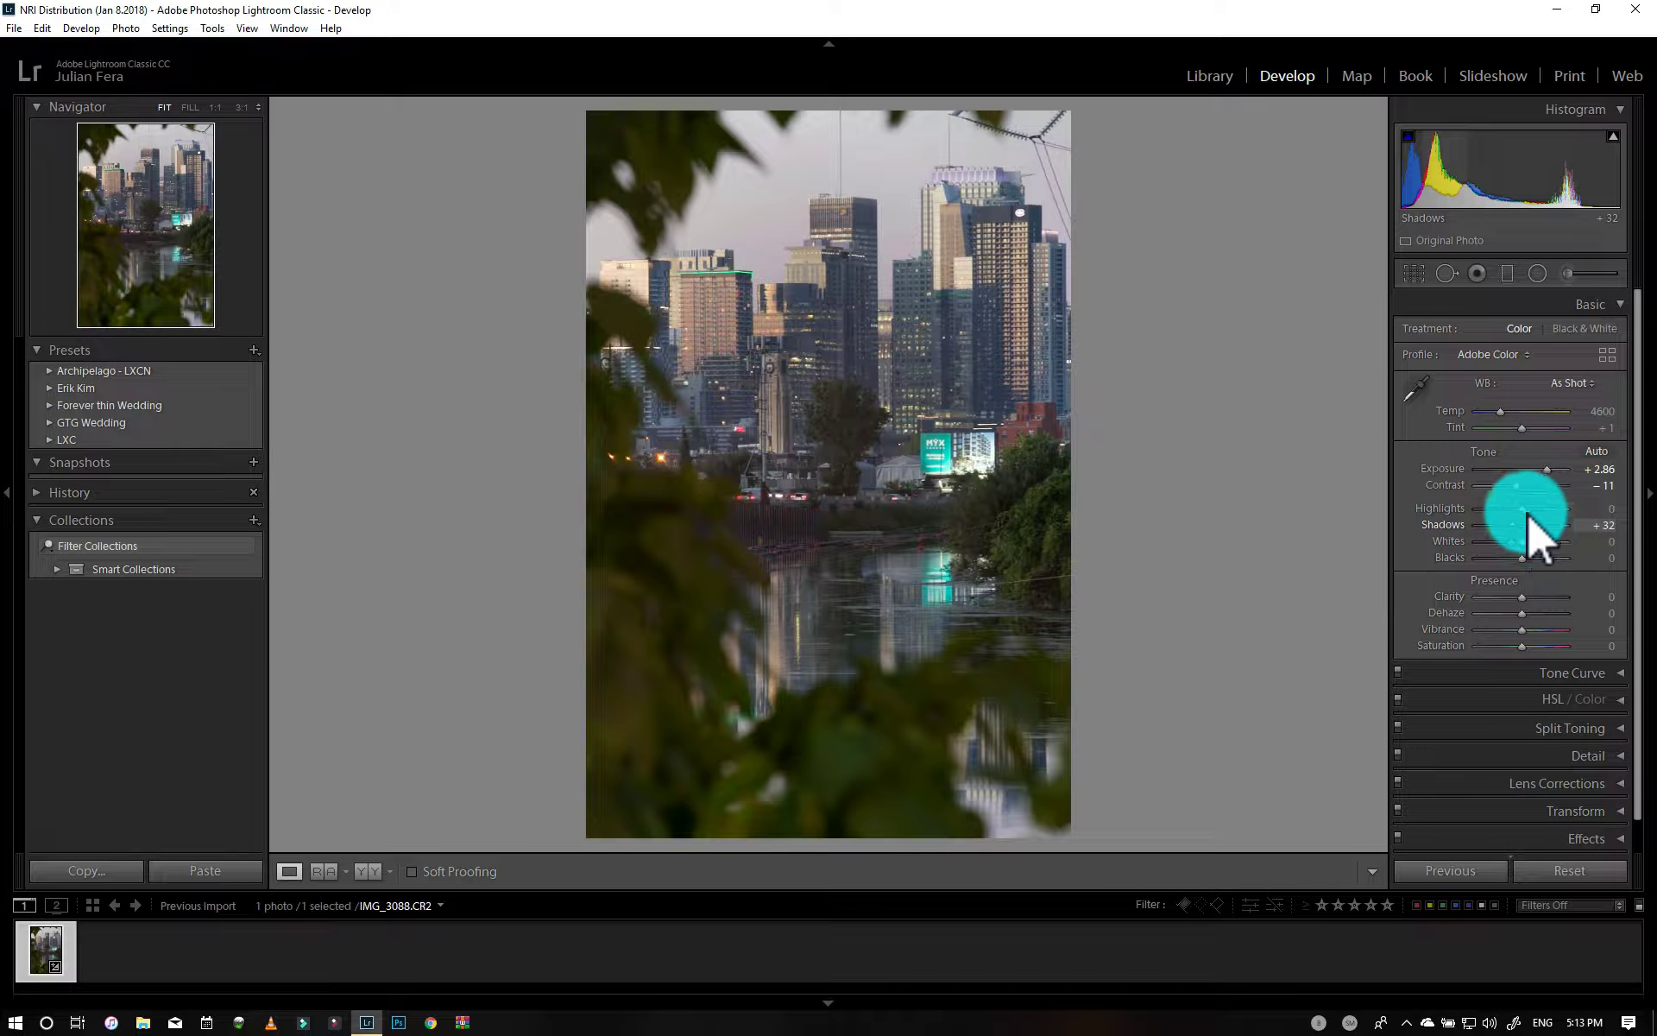
pyautogui.moveTo(1516, 486); pyautogui.dragTo(1519, 486)
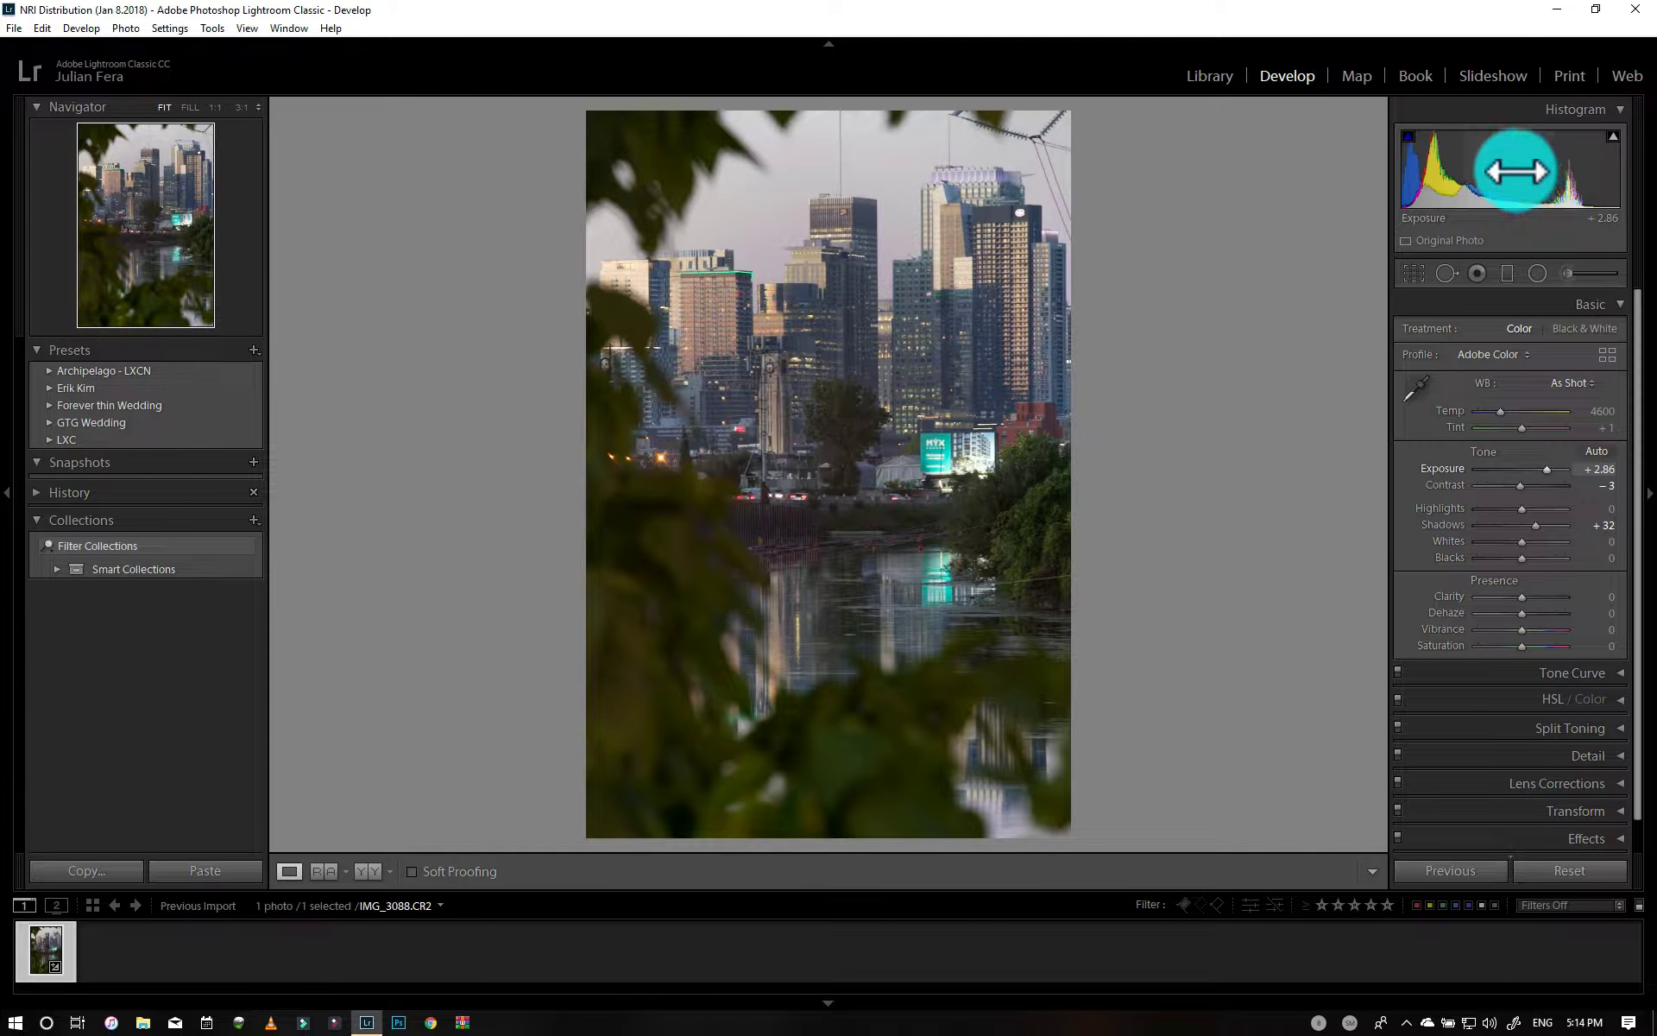
pyautogui.click(1569, 872)
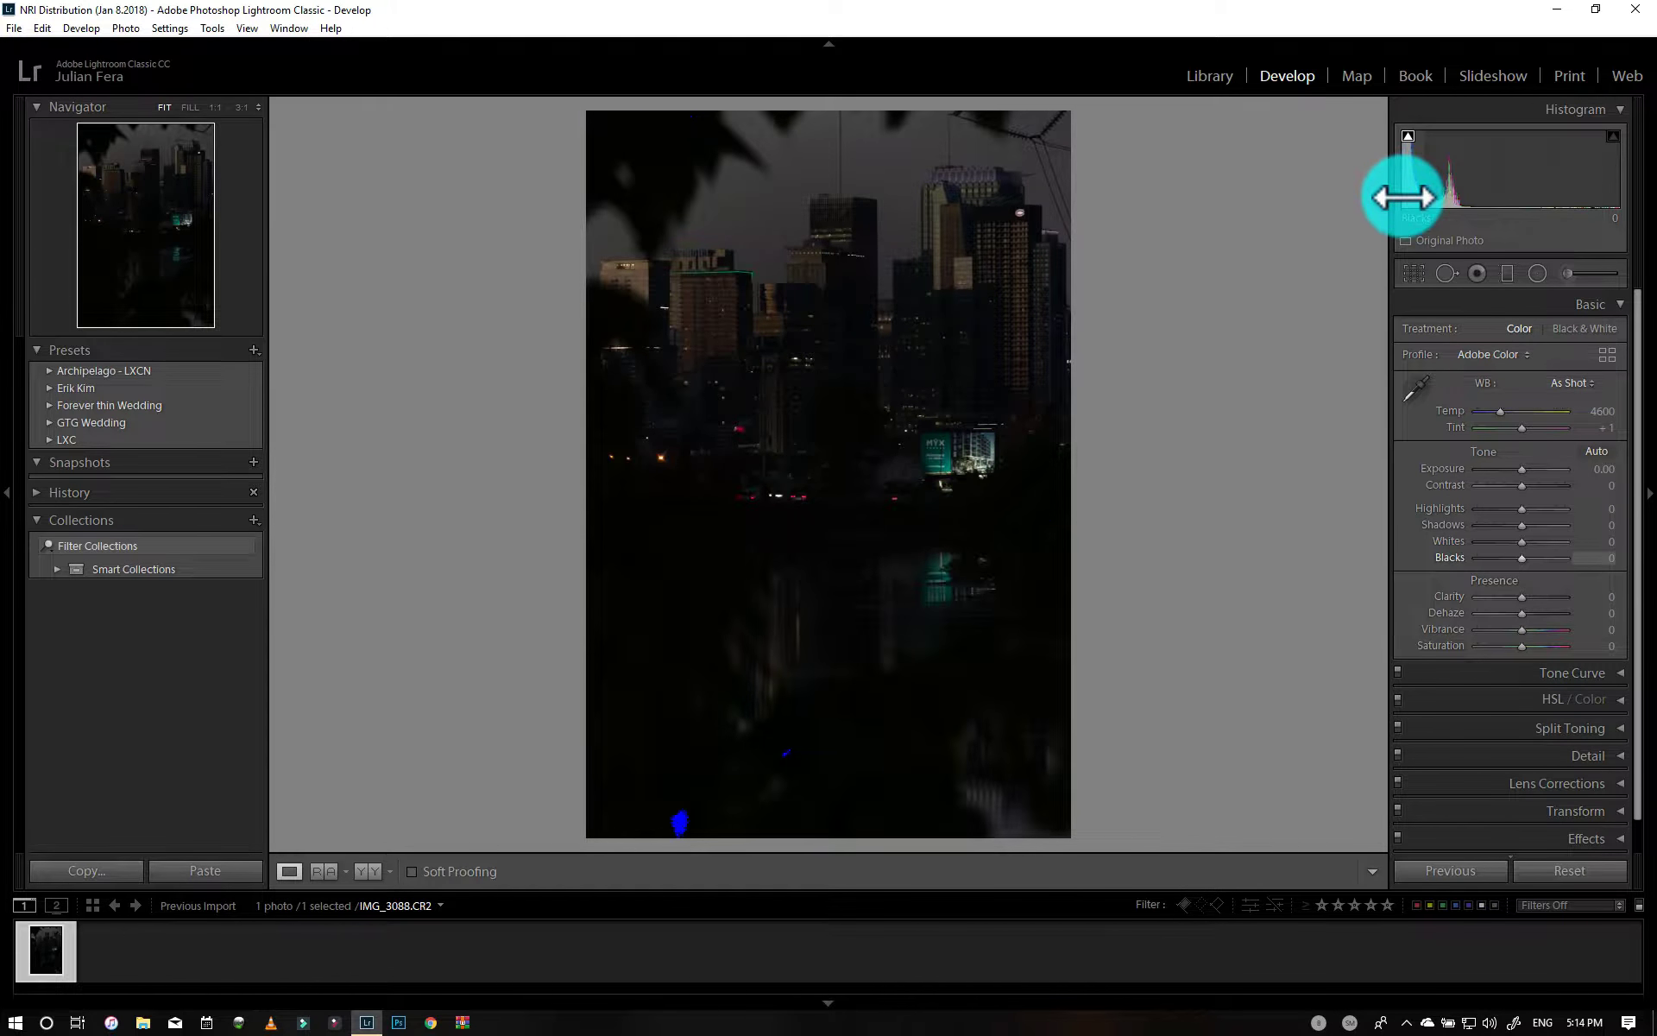
# Turn on the shadow clipping overlay and examine the clipped areas in the lower part of the photo at 1:1.
pyautogui.click(1408, 137)
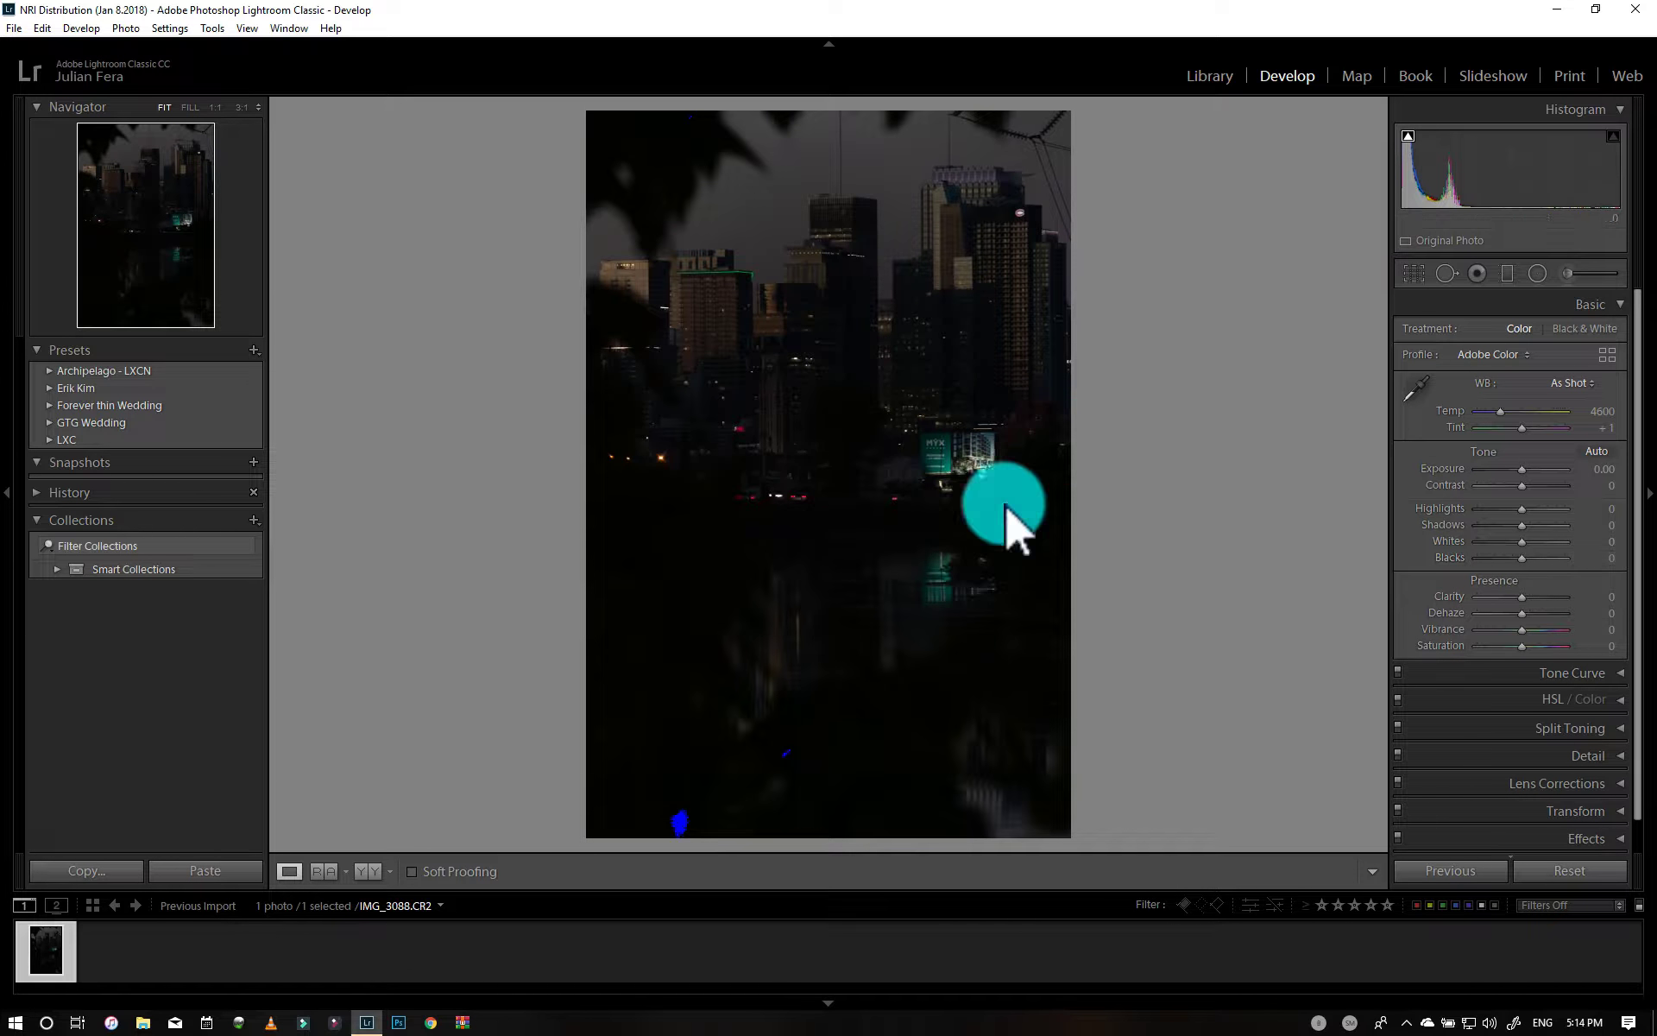
pyautogui.click(691, 801)
pyautogui.moveTo(691, 801); pyautogui.dragTo(947, 444)
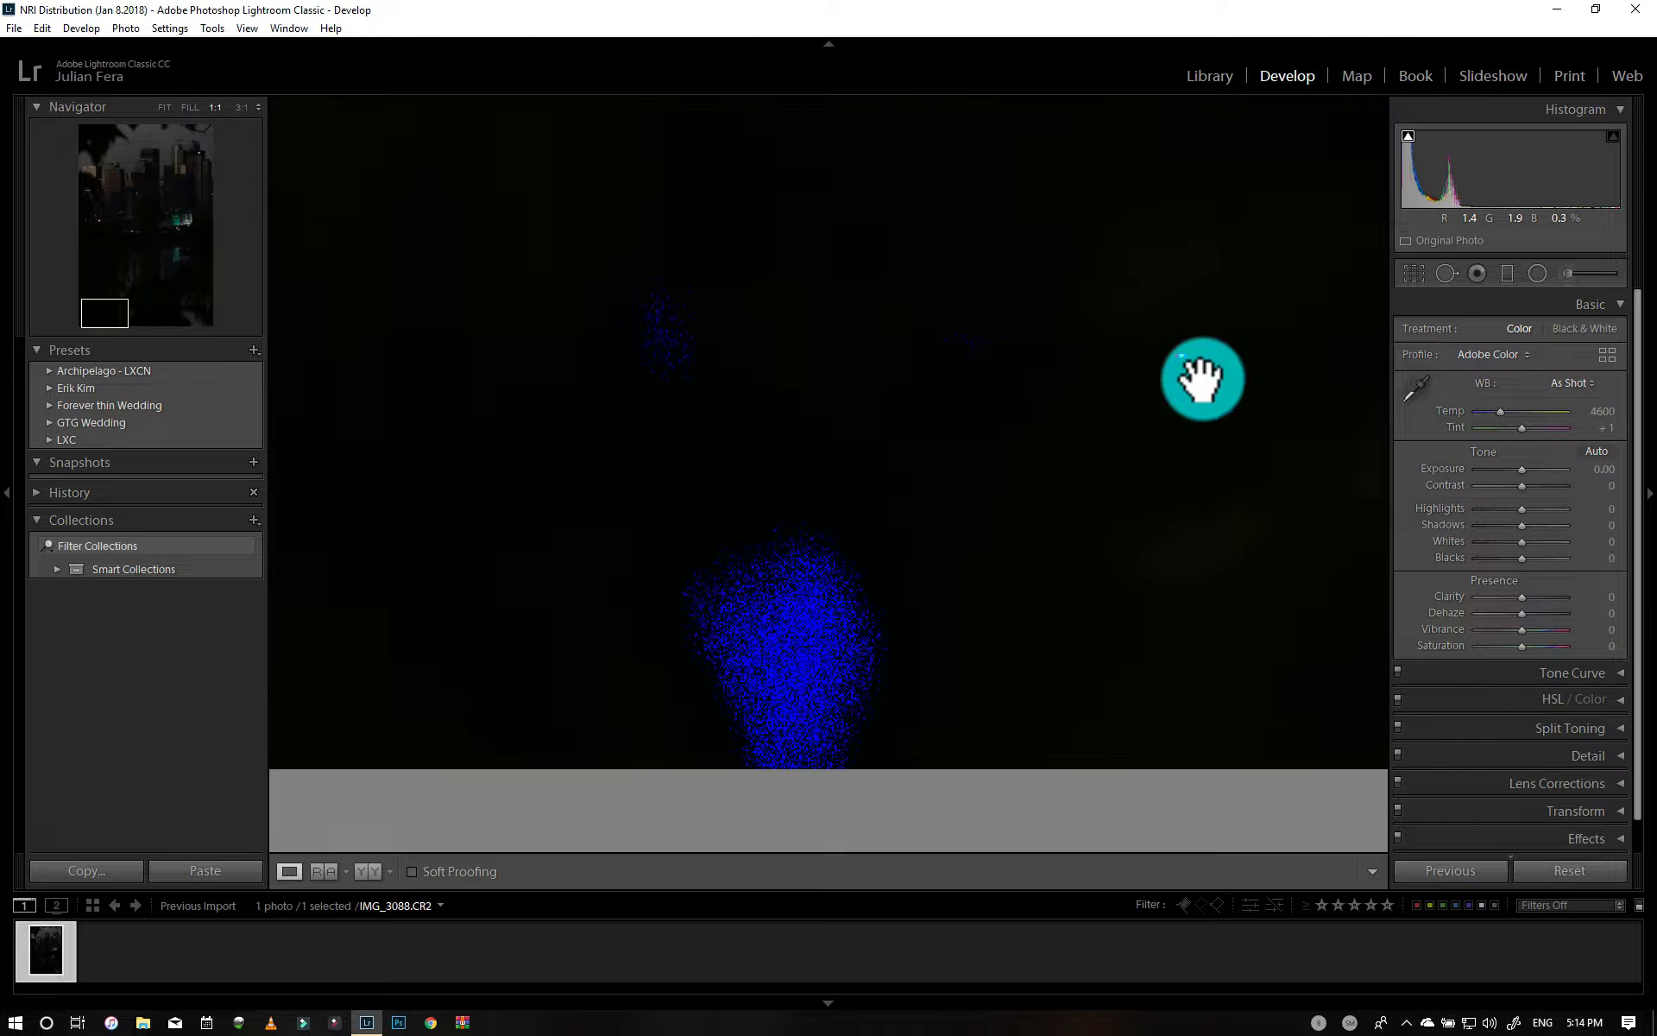
pyautogui.moveTo(1202, 377); pyautogui.dragTo(629, 713)
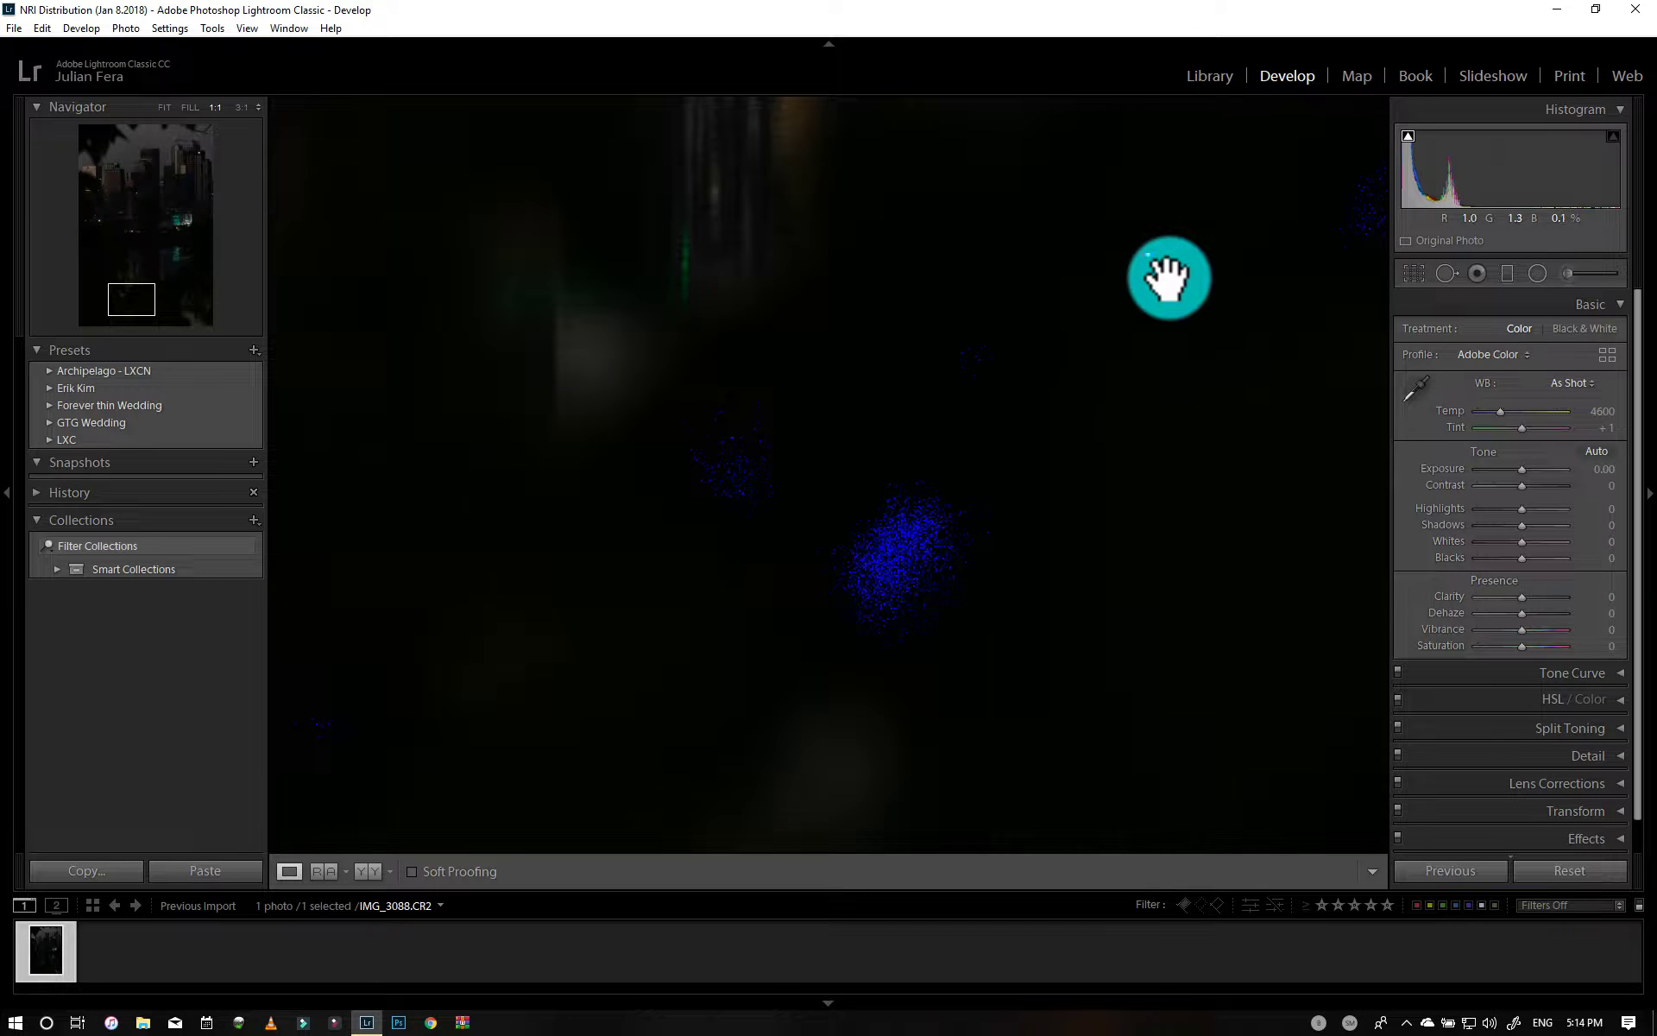
pyautogui.moveTo(1168, 277); pyautogui.dragTo(621, 470)
pyautogui.click(970, 276)
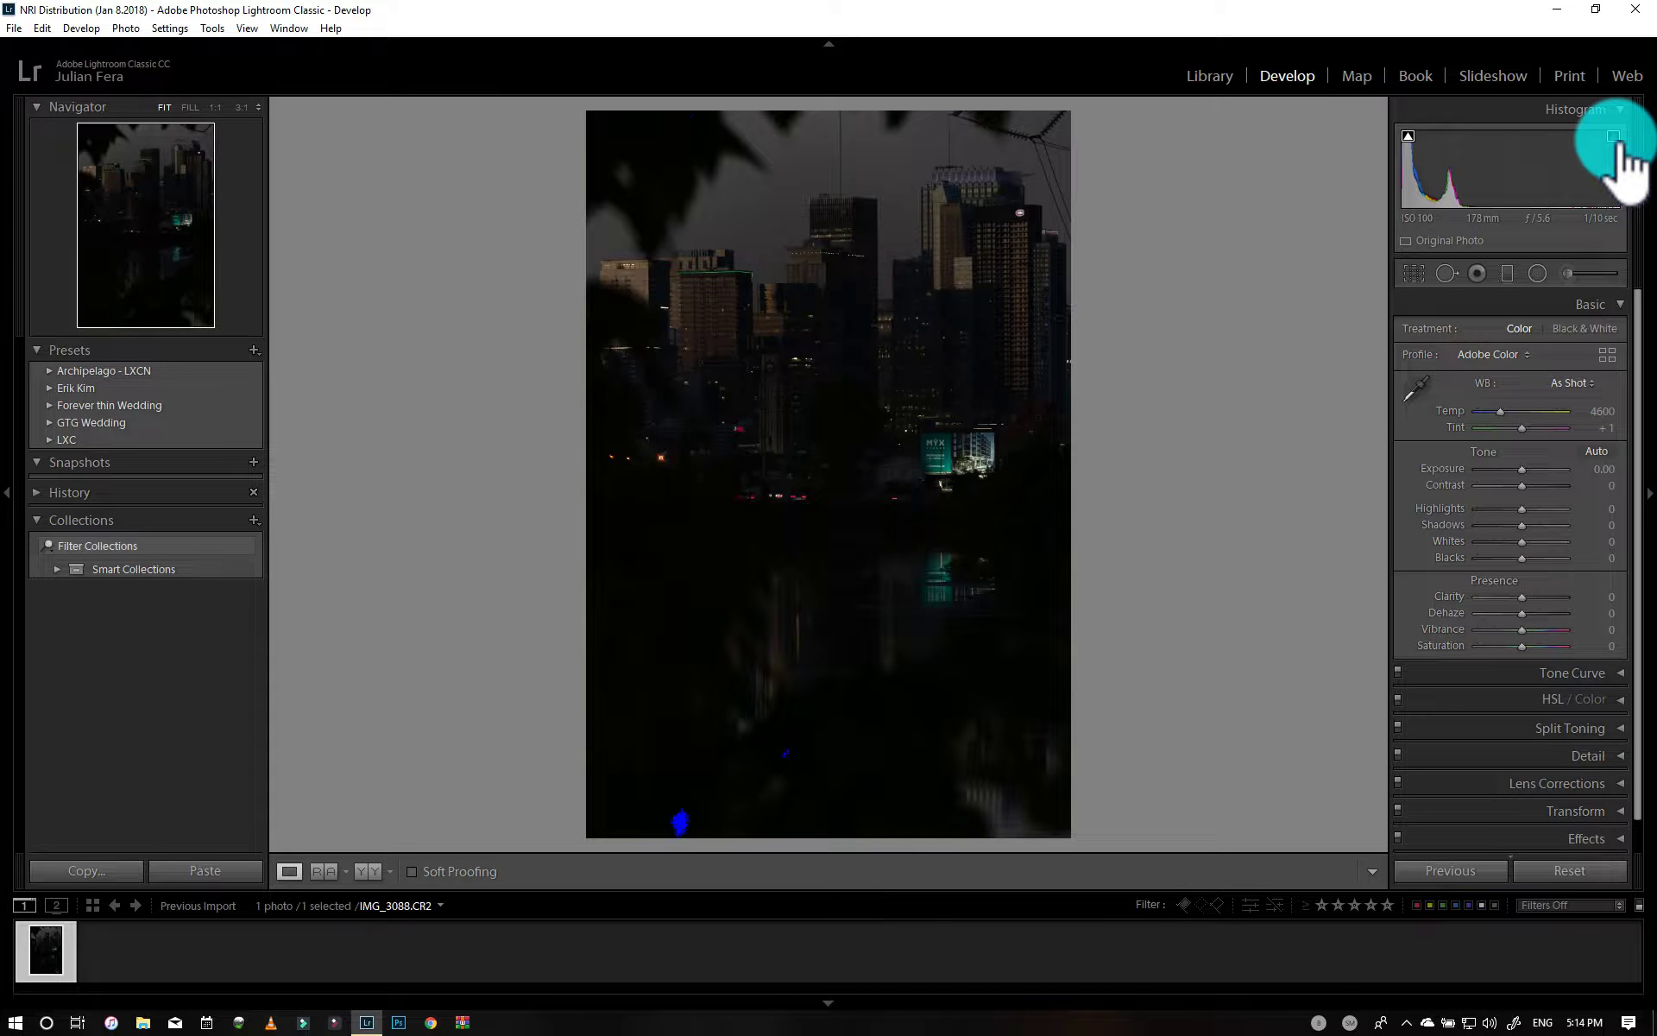
# Try a much higher exposure to check highlight clipping, restore the default exposure and turn off the shadow clipping overlay.
pyautogui.moveTo(1521, 469); pyautogui.dragTo(1588, 477)
pyautogui.doubleClick(1567, 470)
pyautogui.click(1407, 136)
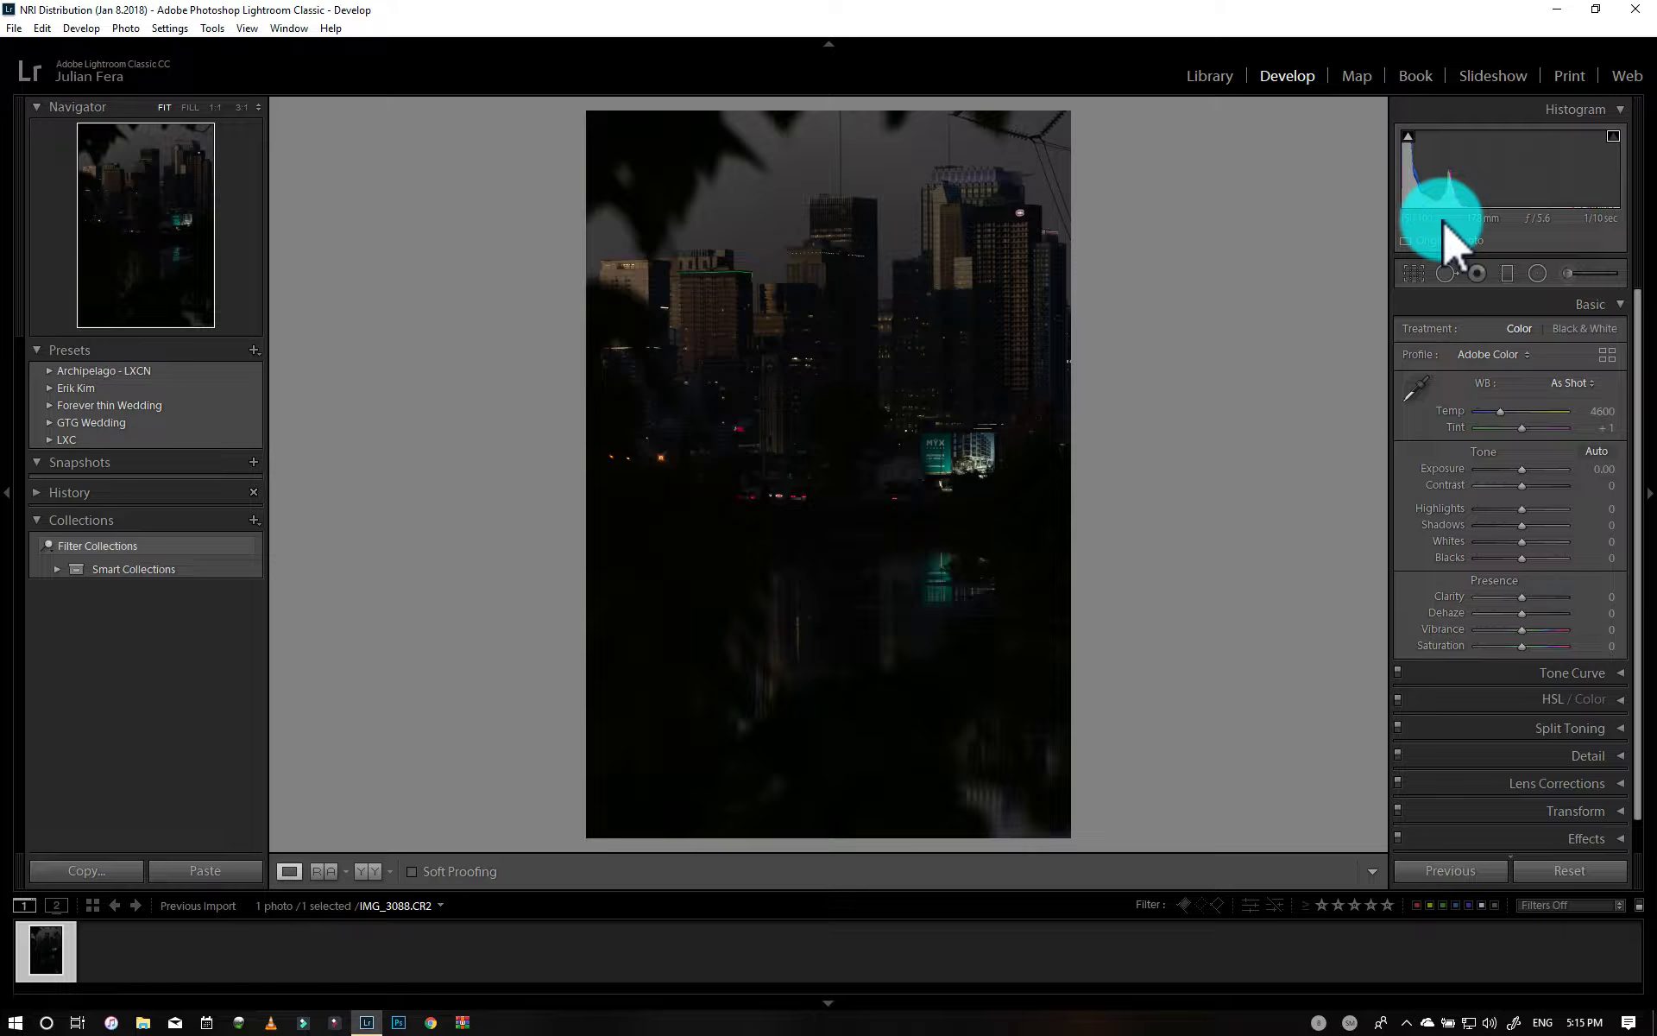
pyautogui.press('z')
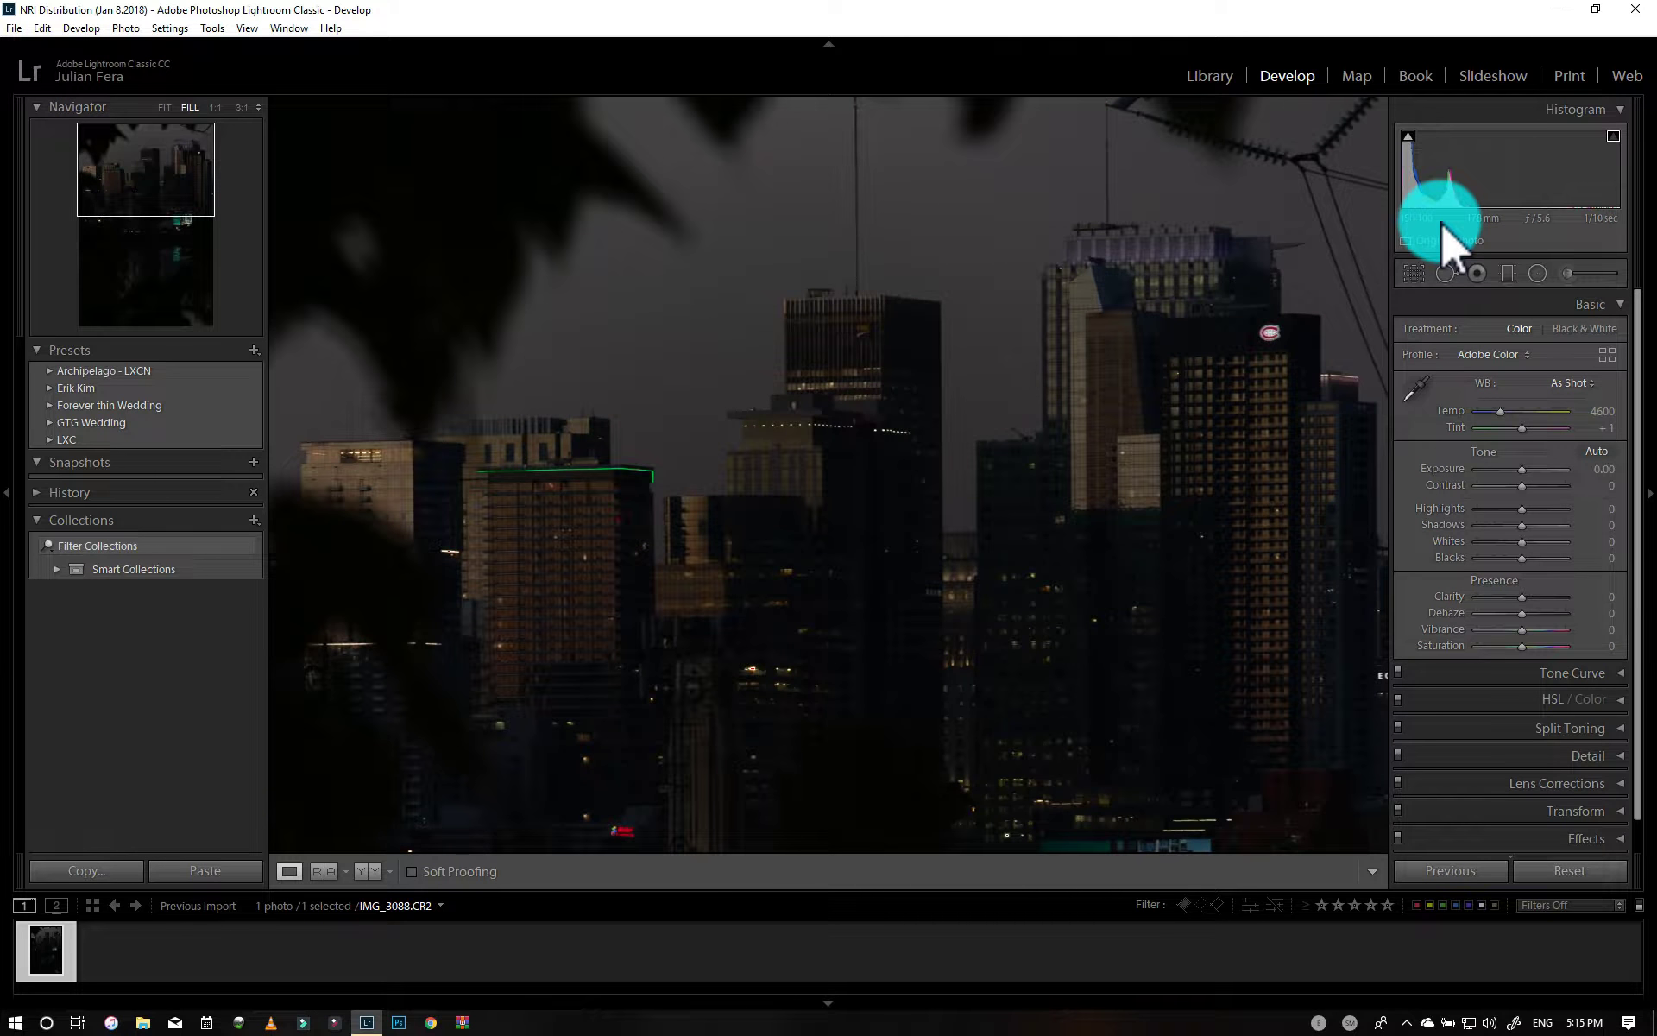
pyautogui.press('z')
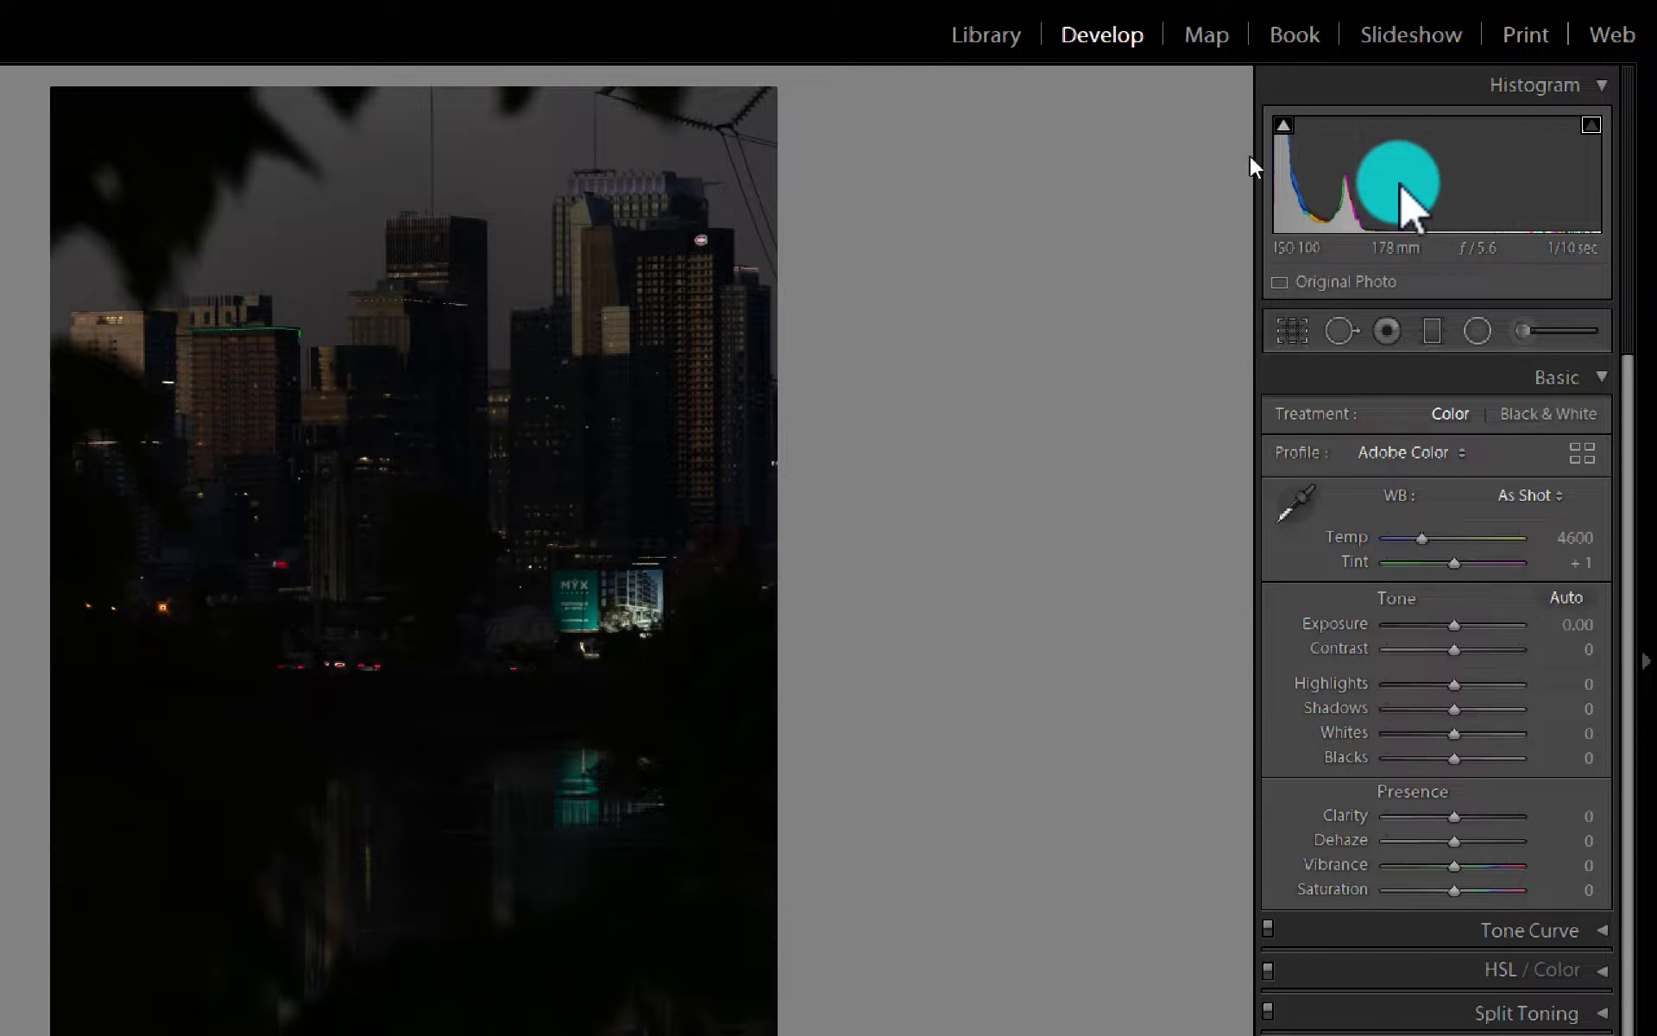
# Try Exposure +1.89 with Shadows +96 on the photo, and reset the adjustments.
pyautogui.moveTo(1454, 625); pyautogui.dragTo(1479, 625)
pyautogui.moveTo(1454, 709); pyautogui.dragTo(1517, 710)
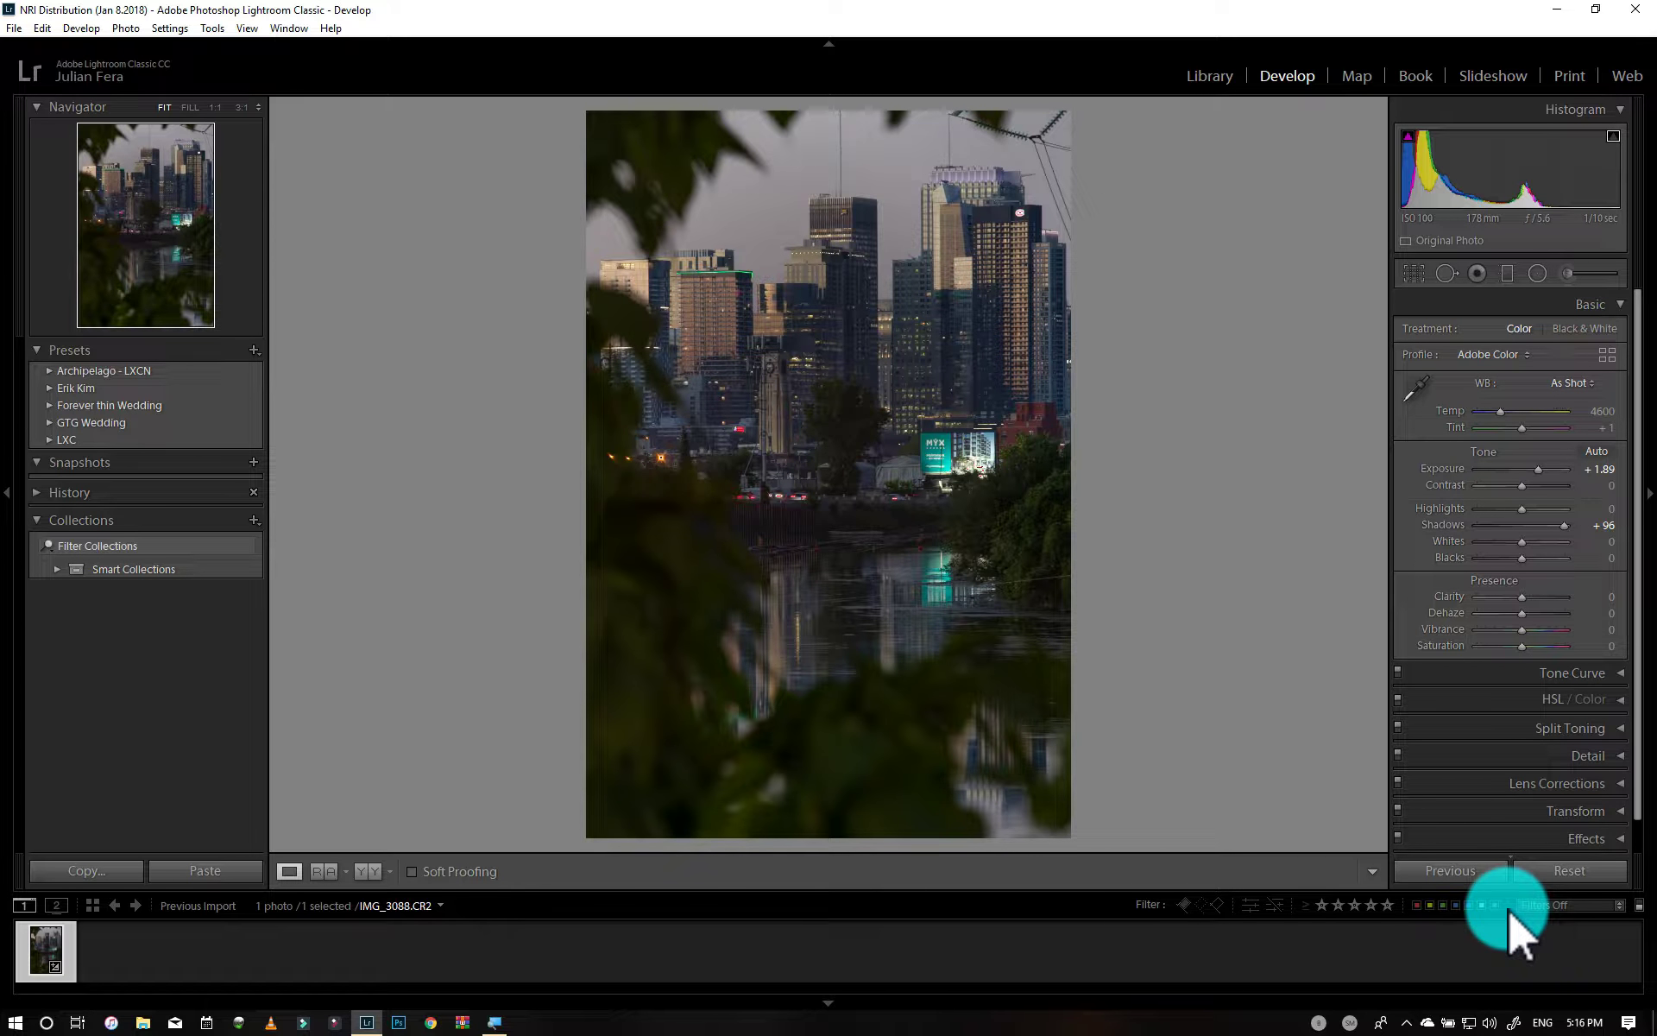
pyautogui.click(1563, 872)
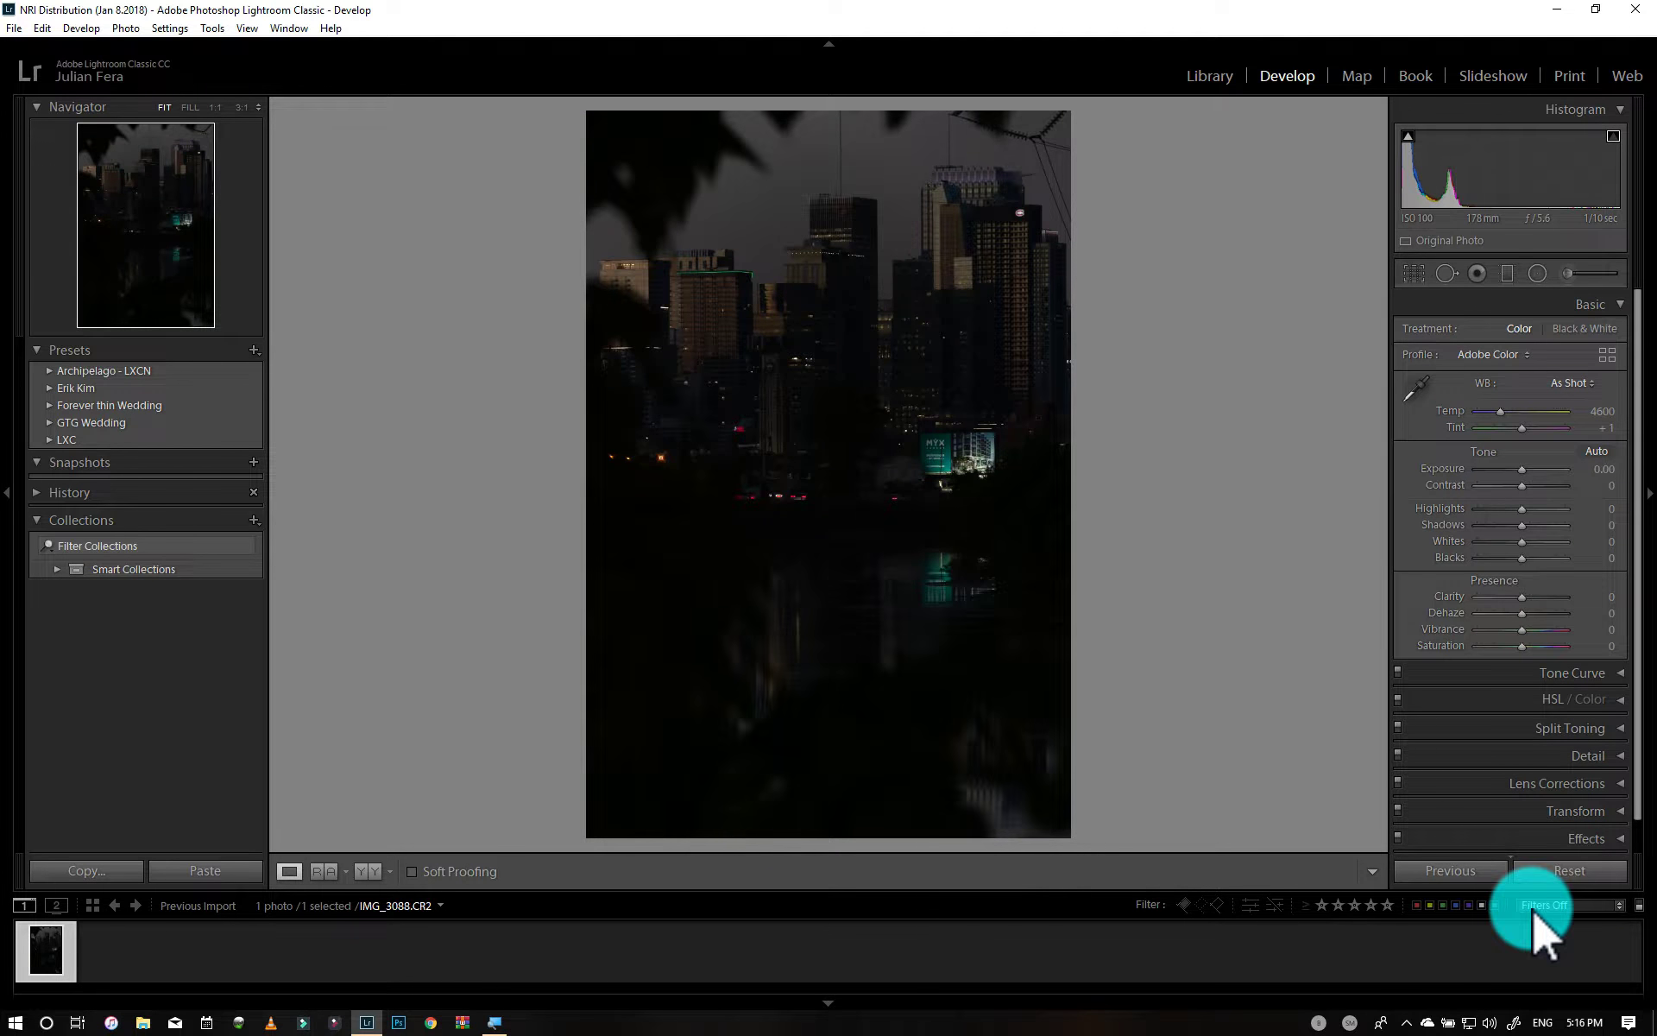
# Try Exposure +3.16, Contrast +15, Shadows +77 and Blacks +13 on the photo, and reset the adjustments.
pyautogui.moveTo(1522, 470); pyautogui.dragTo(1550, 469)
pyautogui.moveTo(1522, 486); pyautogui.dragTo(1528, 486)
pyautogui.moveTo(1522, 526); pyautogui.dragTo(1556, 526)
pyautogui.moveTo(1522, 559); pyautogui.dragTo(1527, 559)
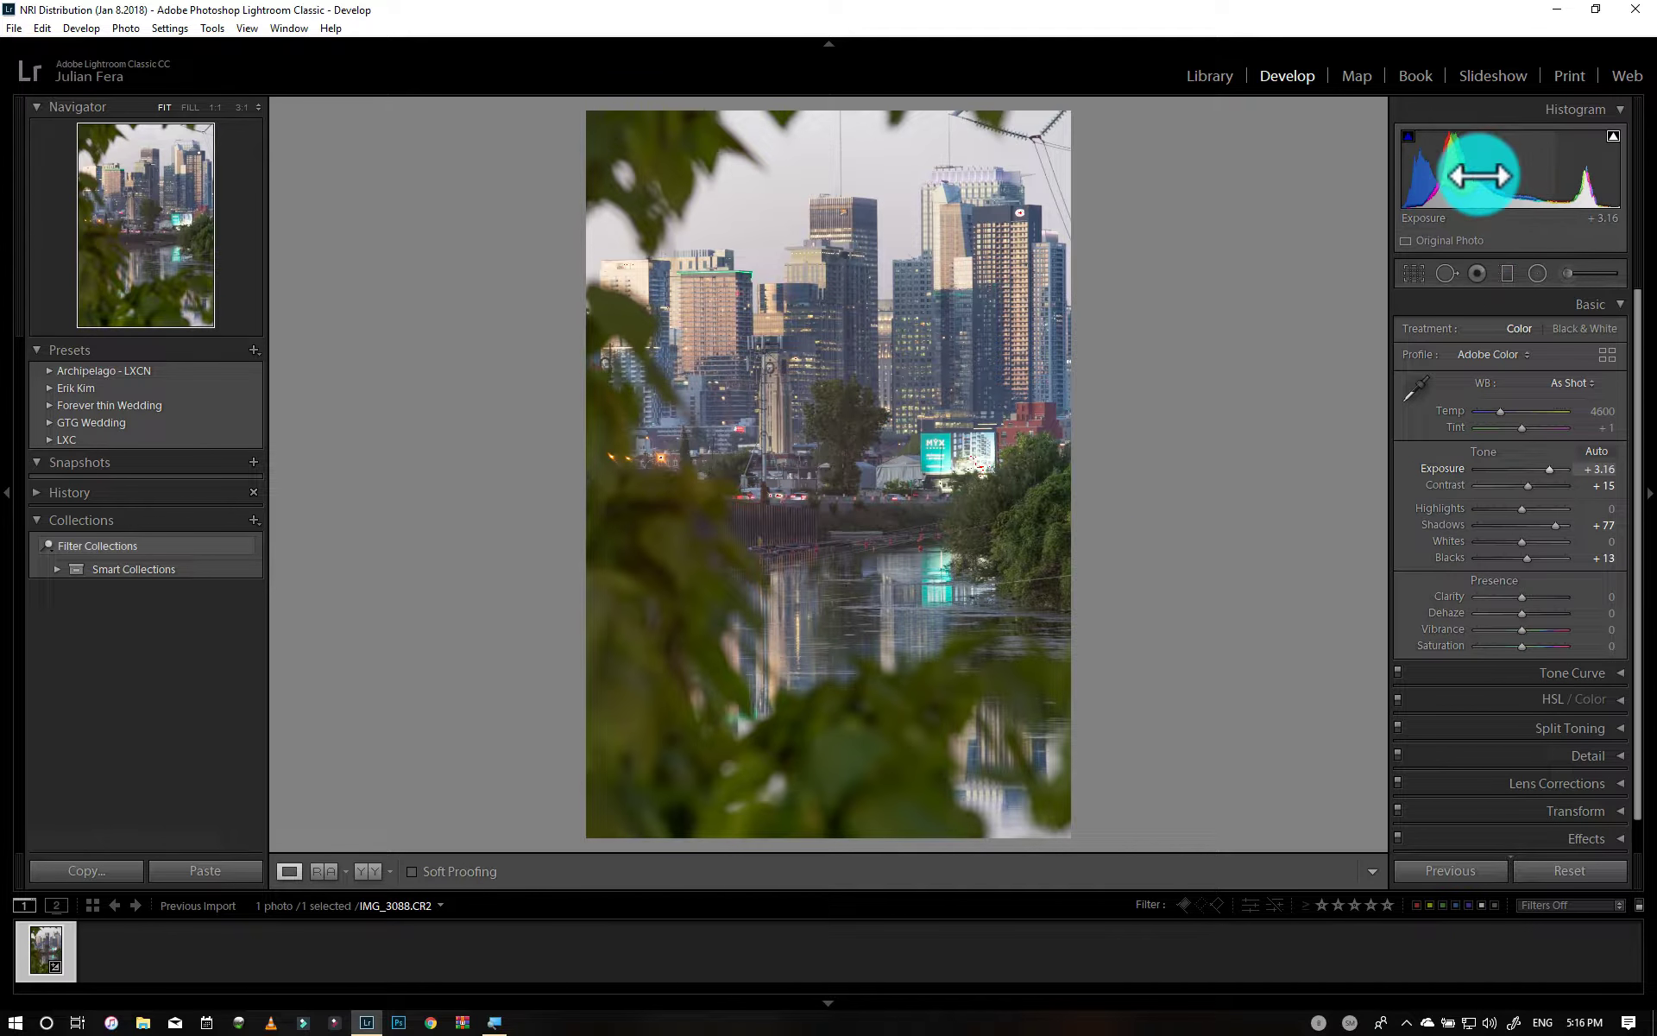
pyautogui.click(1569, 870)
# Create a virtual copy of the photo and set its Exposure to +2.00.
pyautogui.hotkey('ctrl', "'")
pyautogui.click(1599, 469)
pyautogui.write('2')
pyautogui.press('Return')
# Brighten the virtual copy's dark areas, trying Shadows 50 before settling on Shadows +65, Blacks +15 and Exposure +2.20.
pyautogui.click(1596, 524)
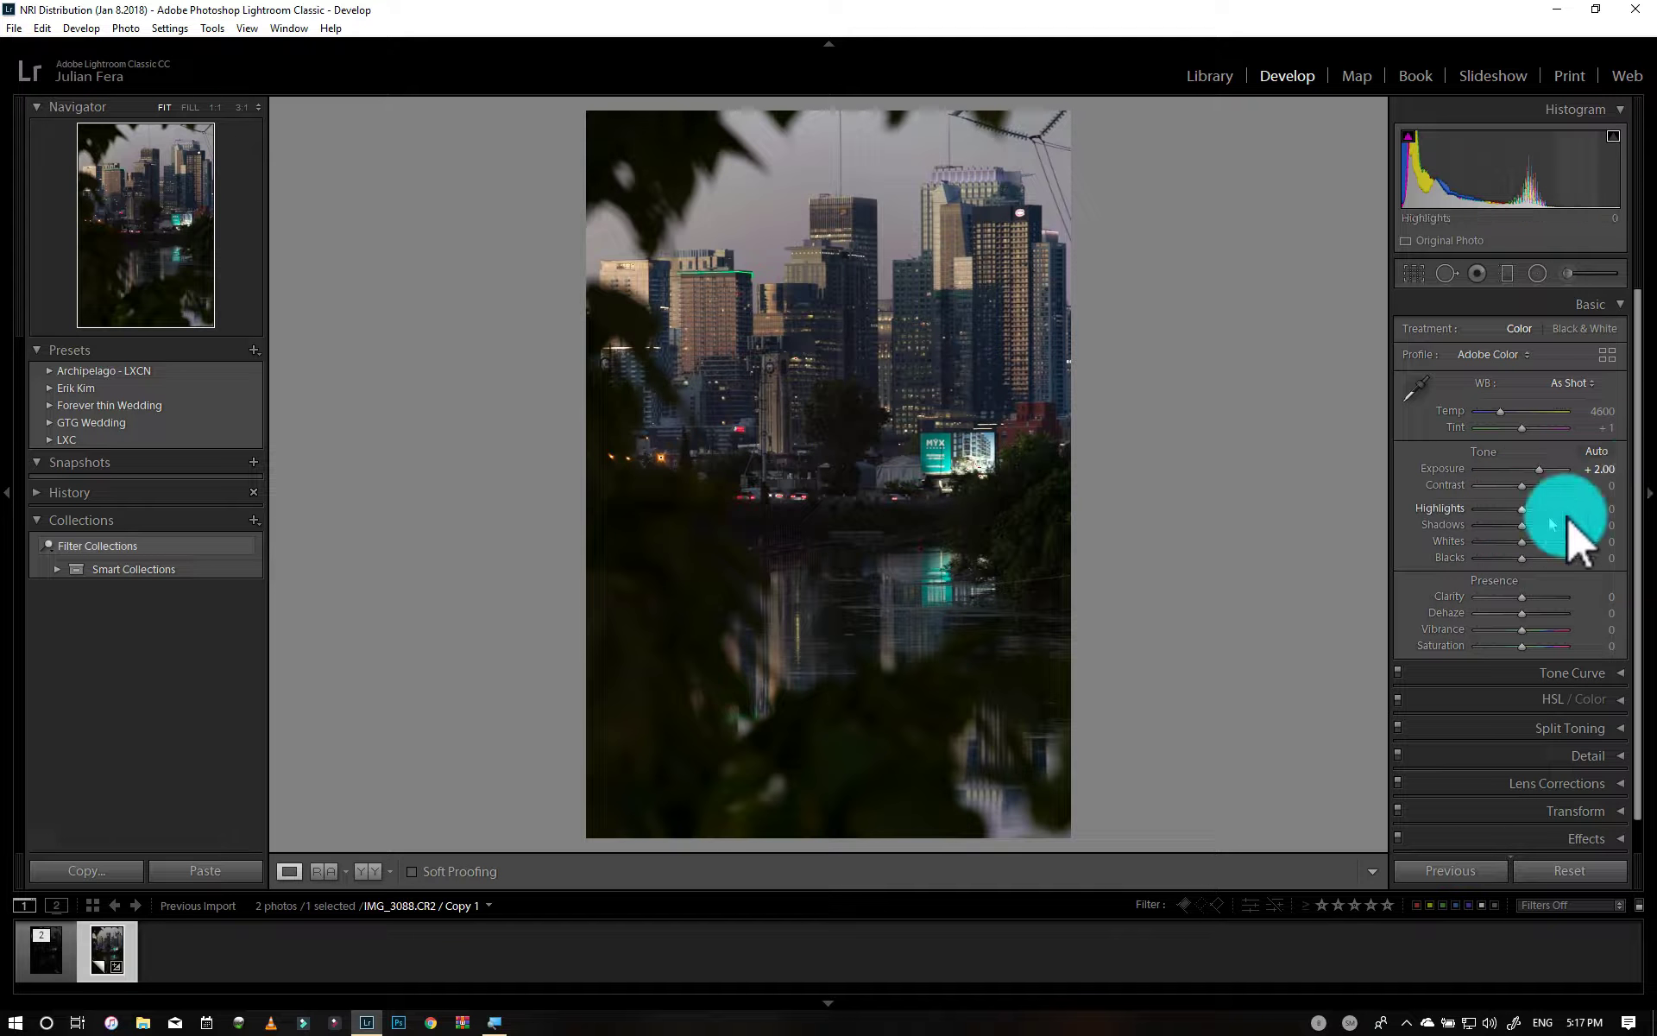
pyautogui.write('50')
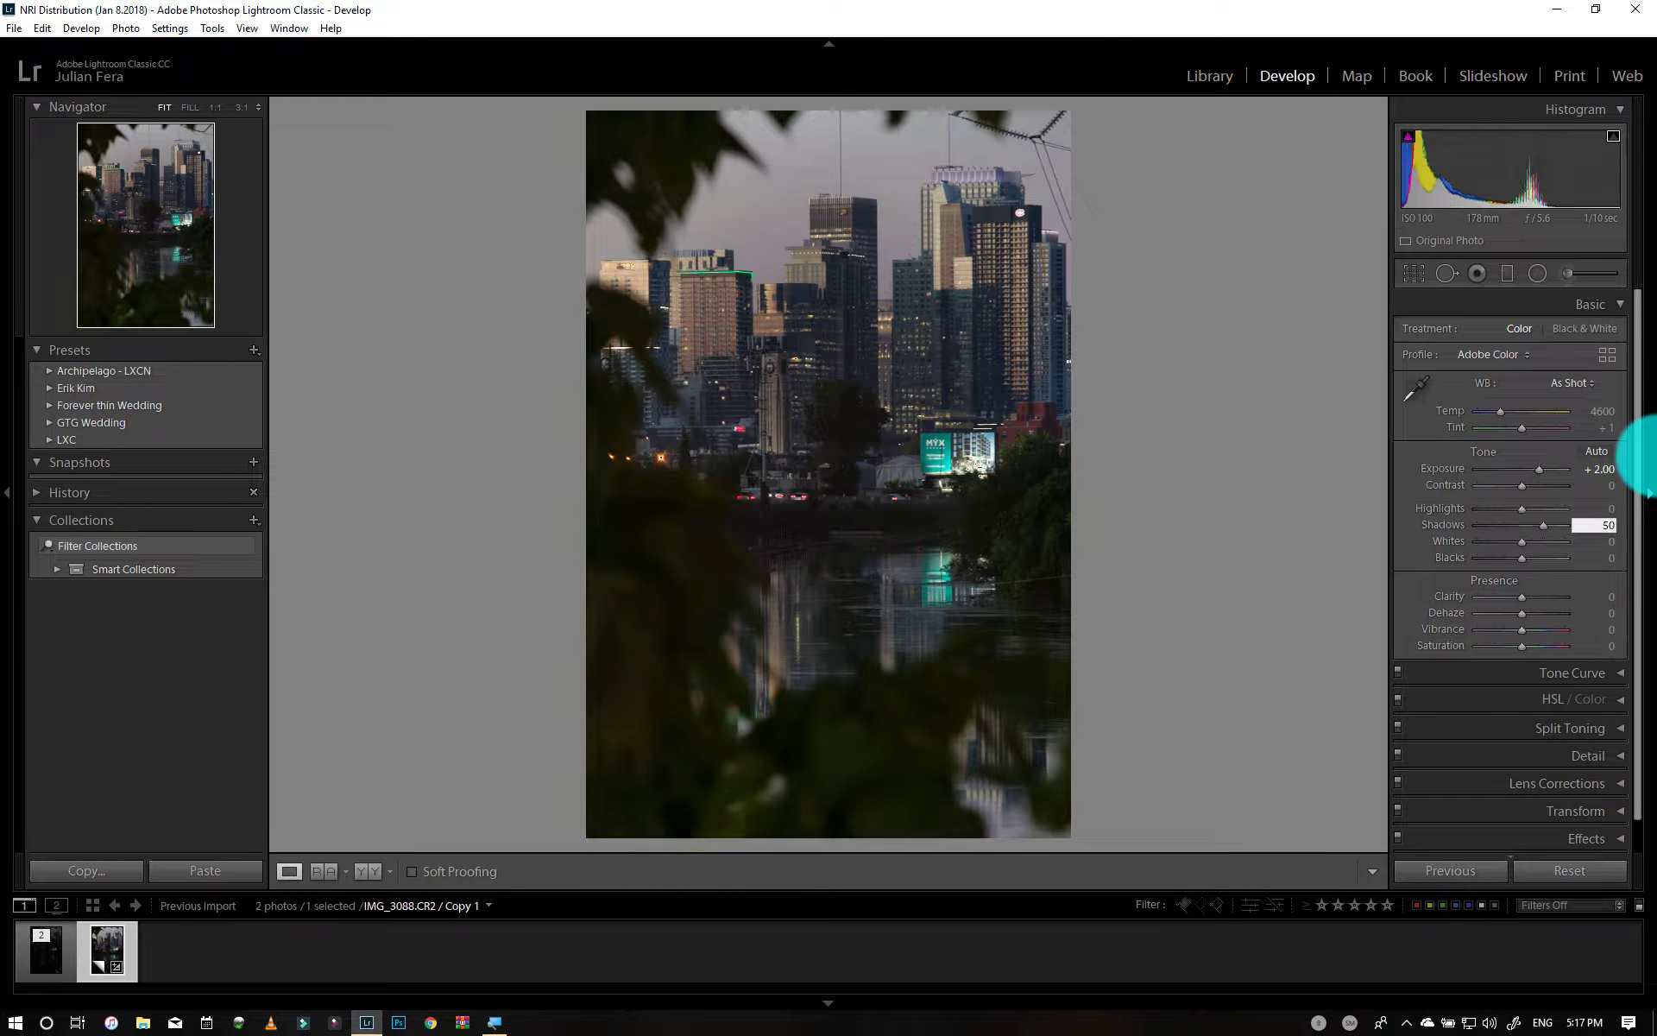
pyautogui.press('BackSpace')
pyautogui.press('BackSpace')
# Compare the unedited original photo with the brightened virtual copy, ending on the original.
pyautogui.click(46, 950)
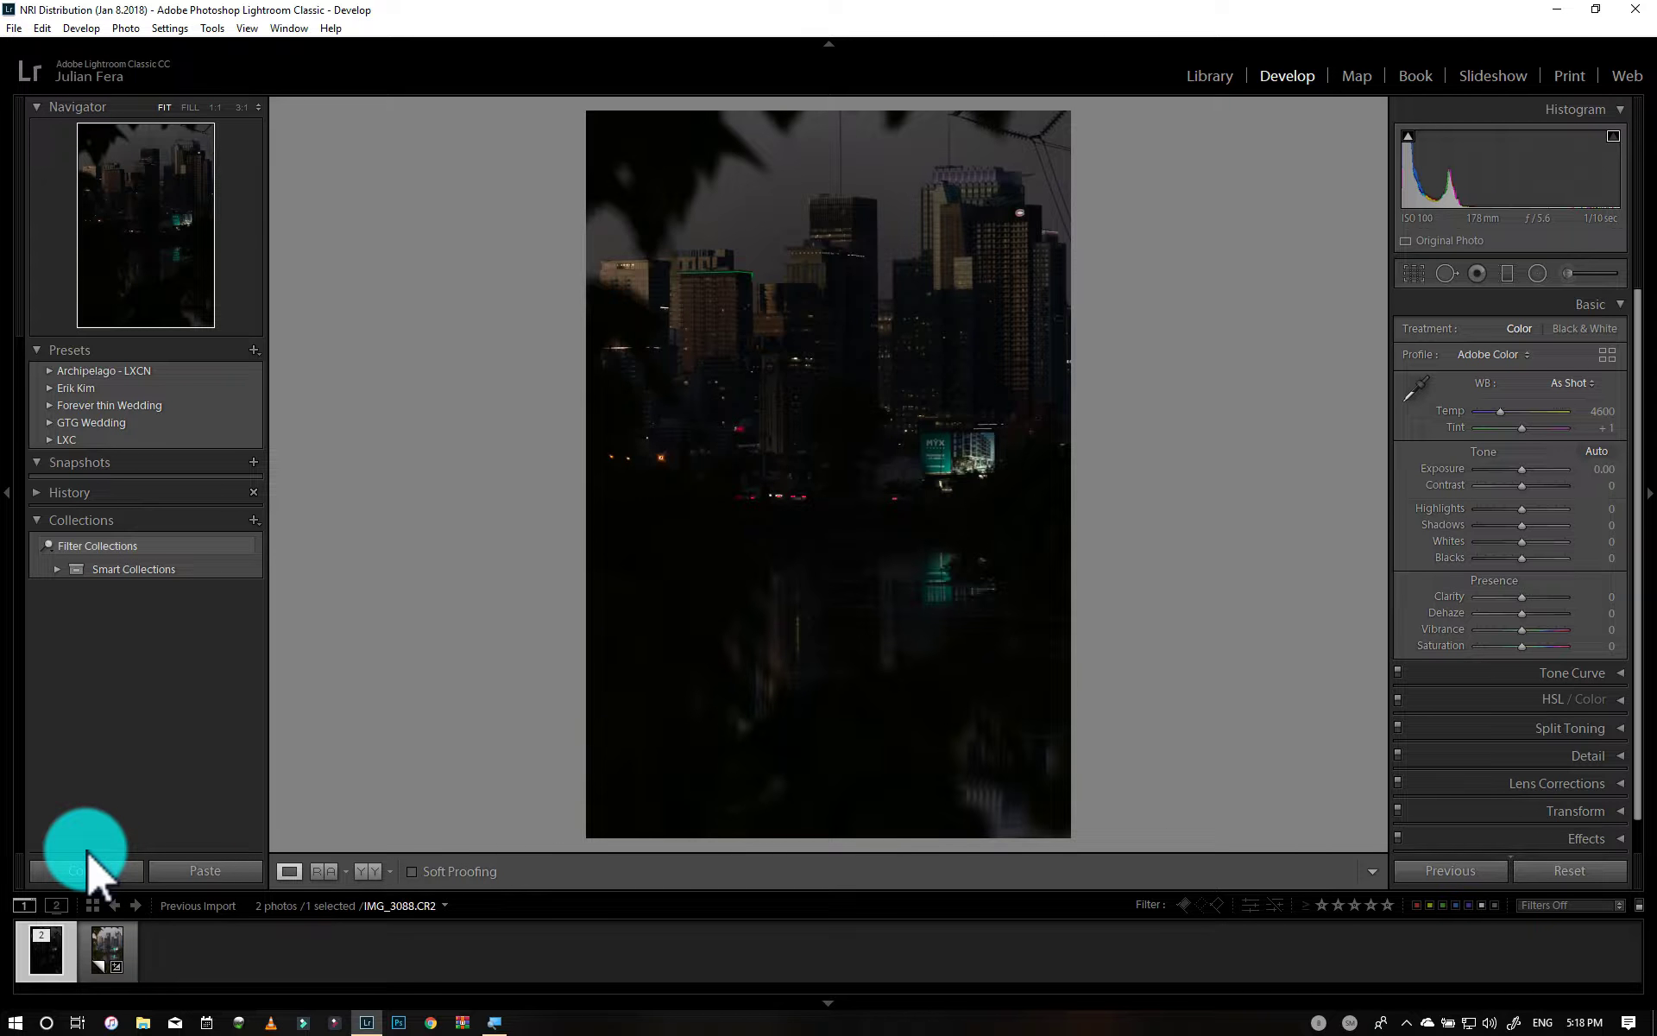
pyautogui.press('Right')
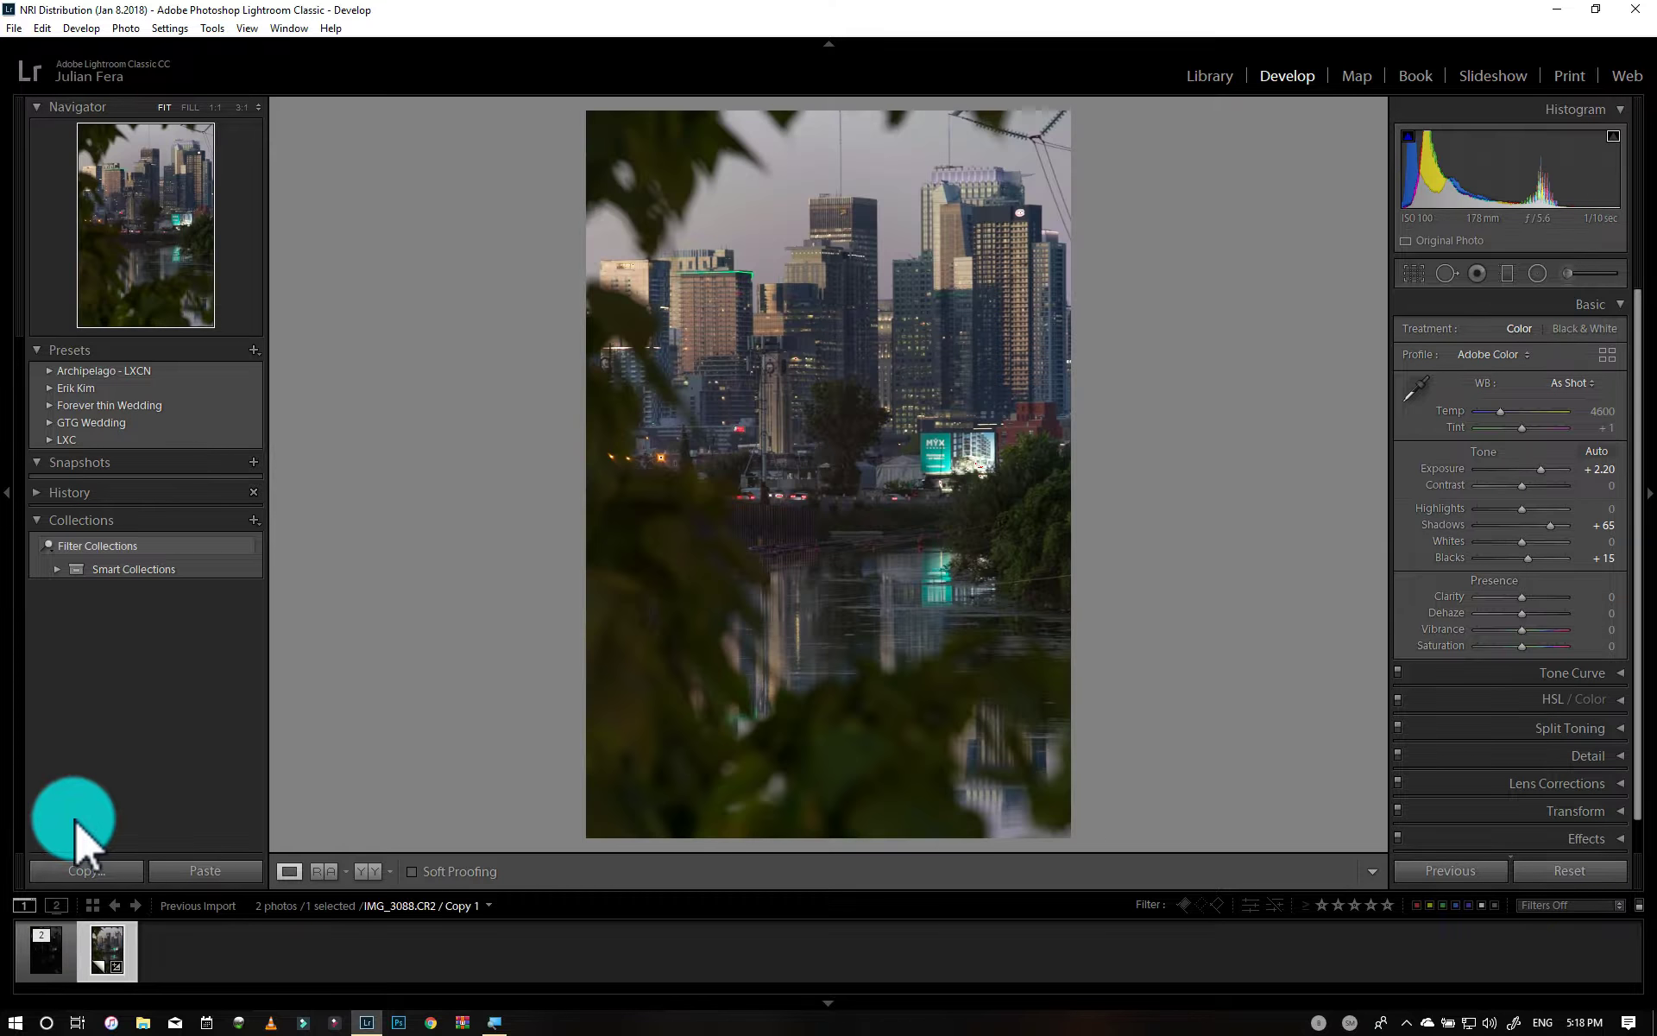
pyautogui.press('Left')
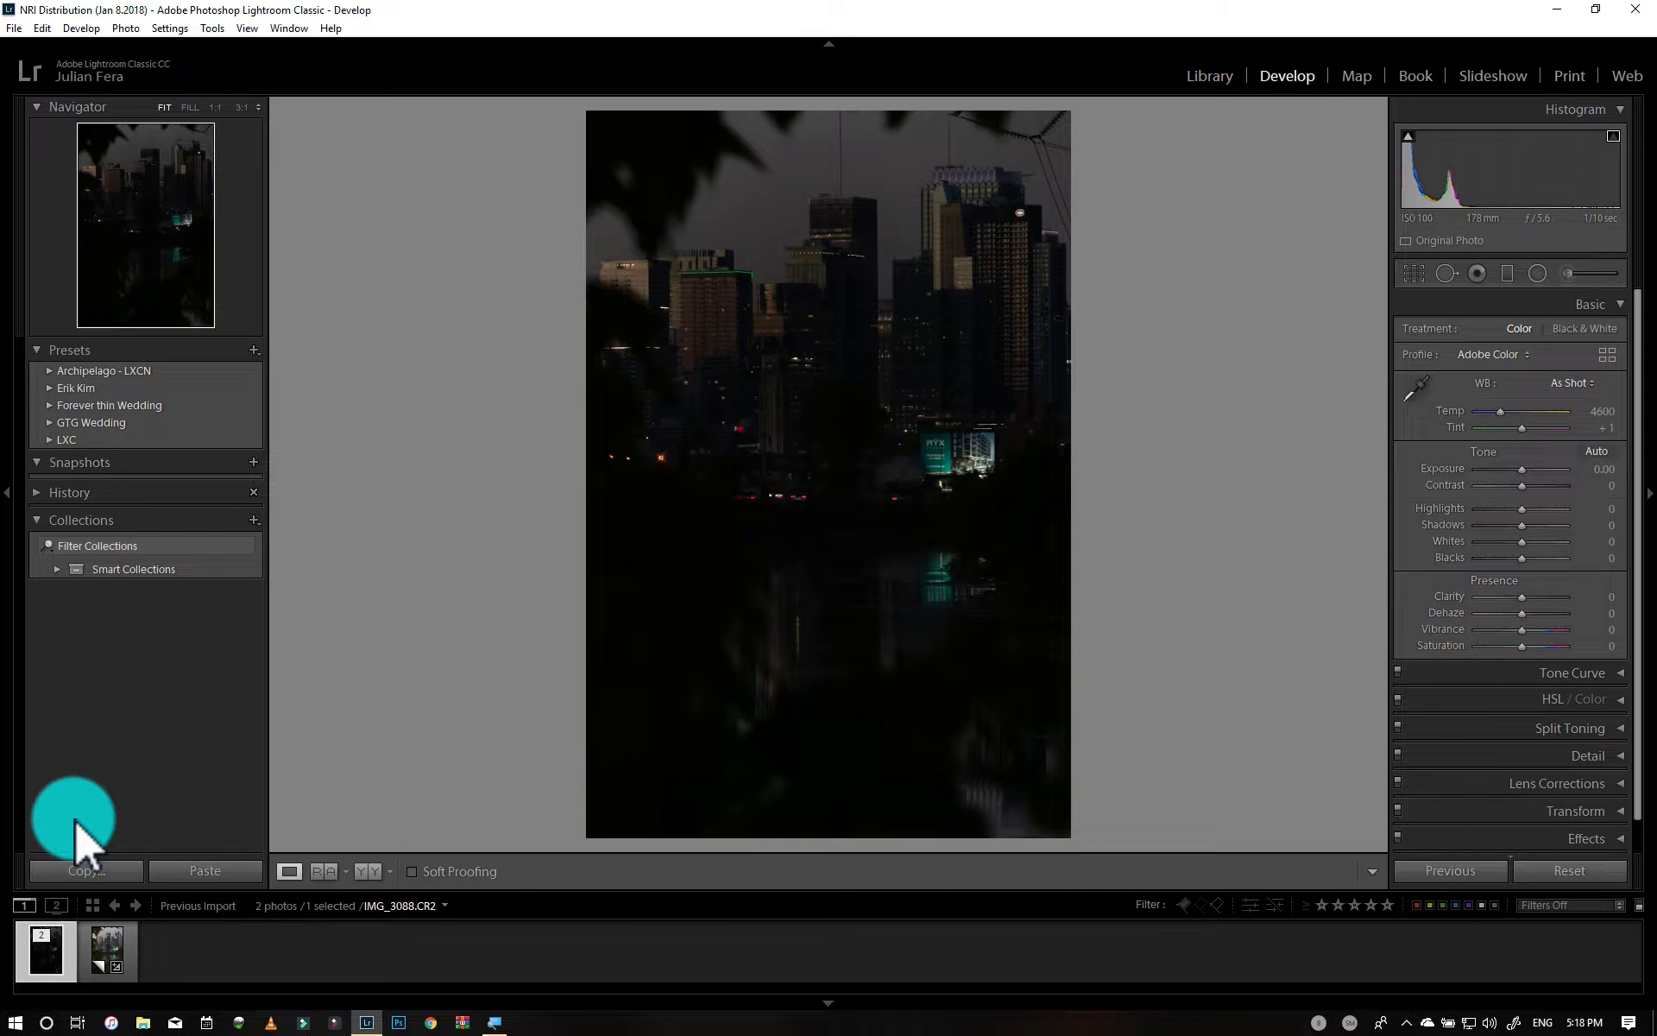
pyautogui.press('Right')
pyautogui.press('Left')
# Set the original photo's Exposure to +1.00, Shadows to +20, Blacks to +20 and Contrast to -15.
pyautogui.click(1604, 470)
pyautogui.write('1')
pyautogui.click(1609, 525)
pyautogui.write('20')
pyautogui.click(1609, 558)
pyautogui.write('20')
pyautogui.press('Return')
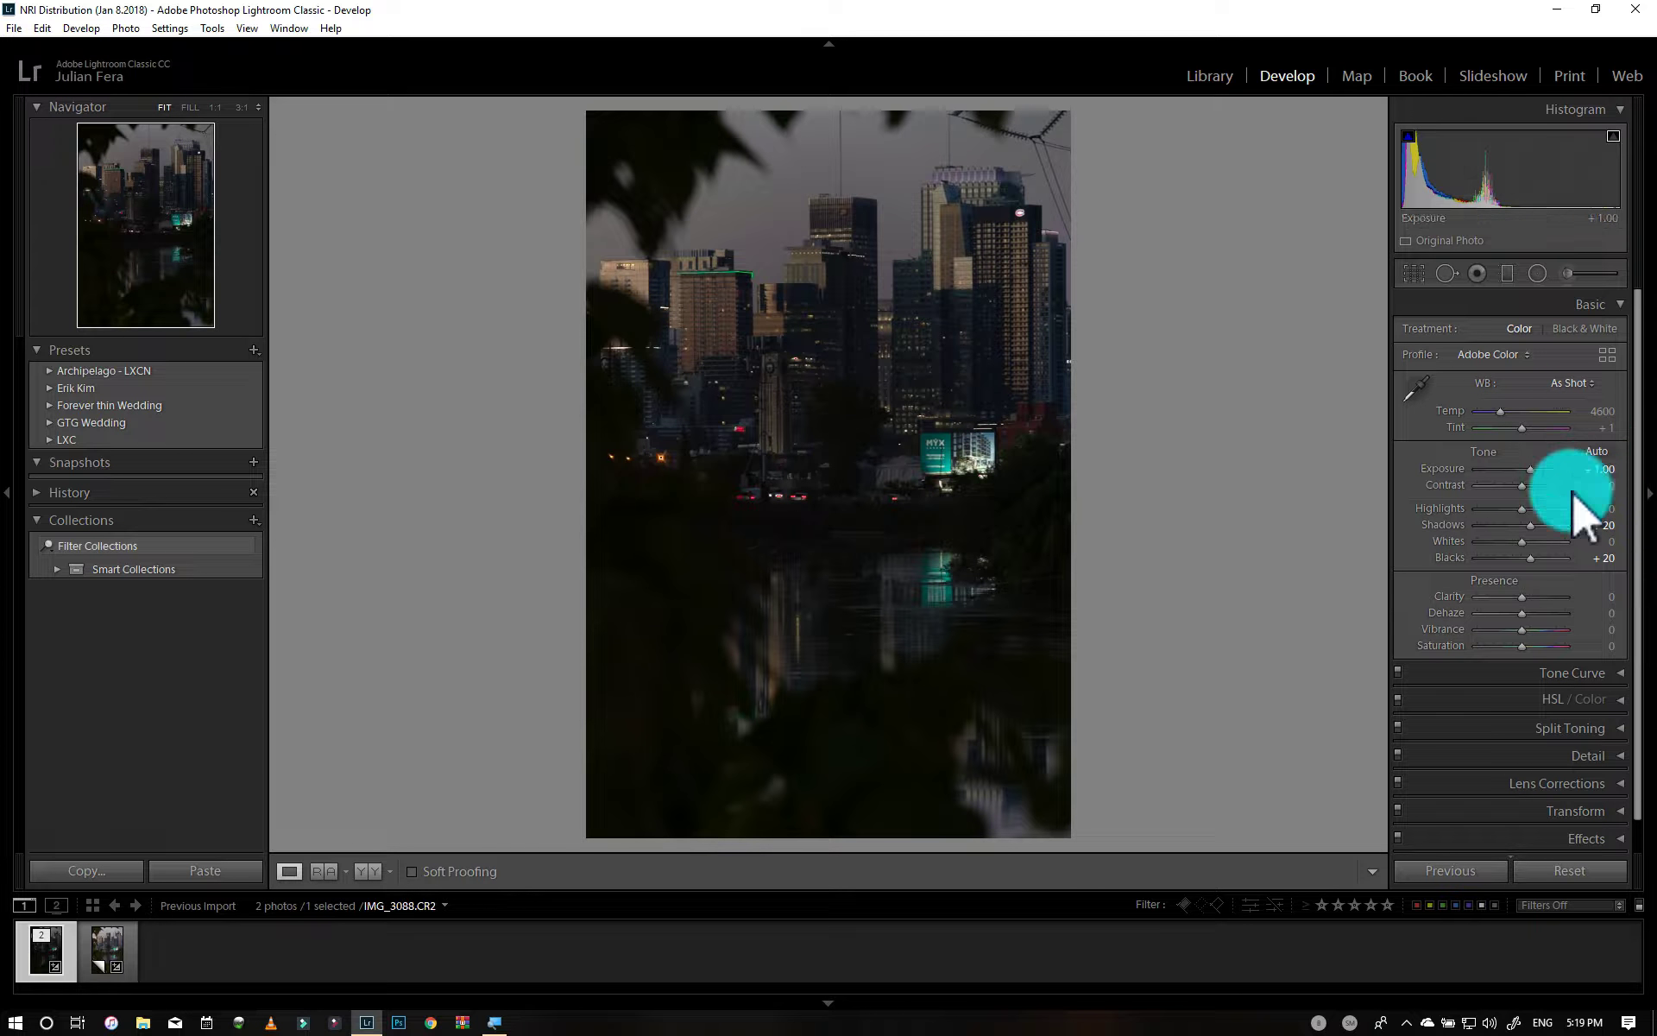
pyautogui.click(1609, 485)
pyautogui.write('-15')
pyautogui.press('Return')
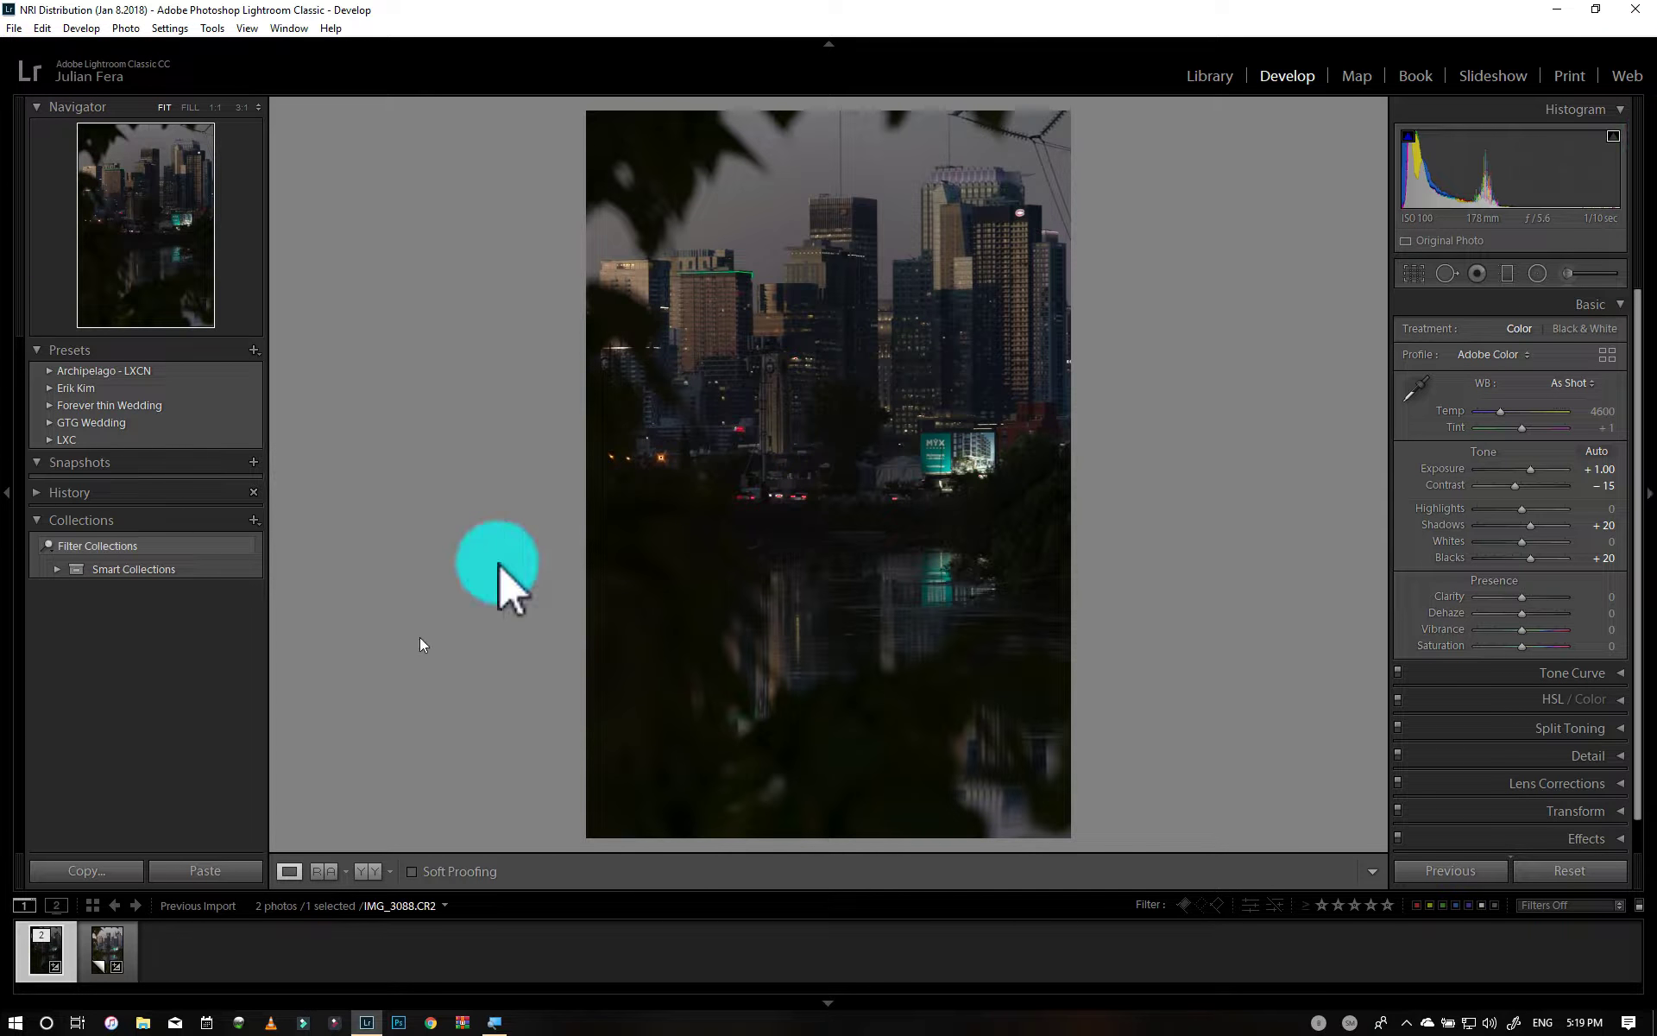
# Merge the original and the virtual copy into an HDR photo with Auto Align, Auto Settings and no deghosting.
pyautogui.keyDown('ctrl'); pyautogui.click(107, 950); pyautogui.keyUp('ctrl')
pyautogui.rightClick(107, 950)
pyautogui.moveTo(189, 617)
pyautogui.click(343, 617)
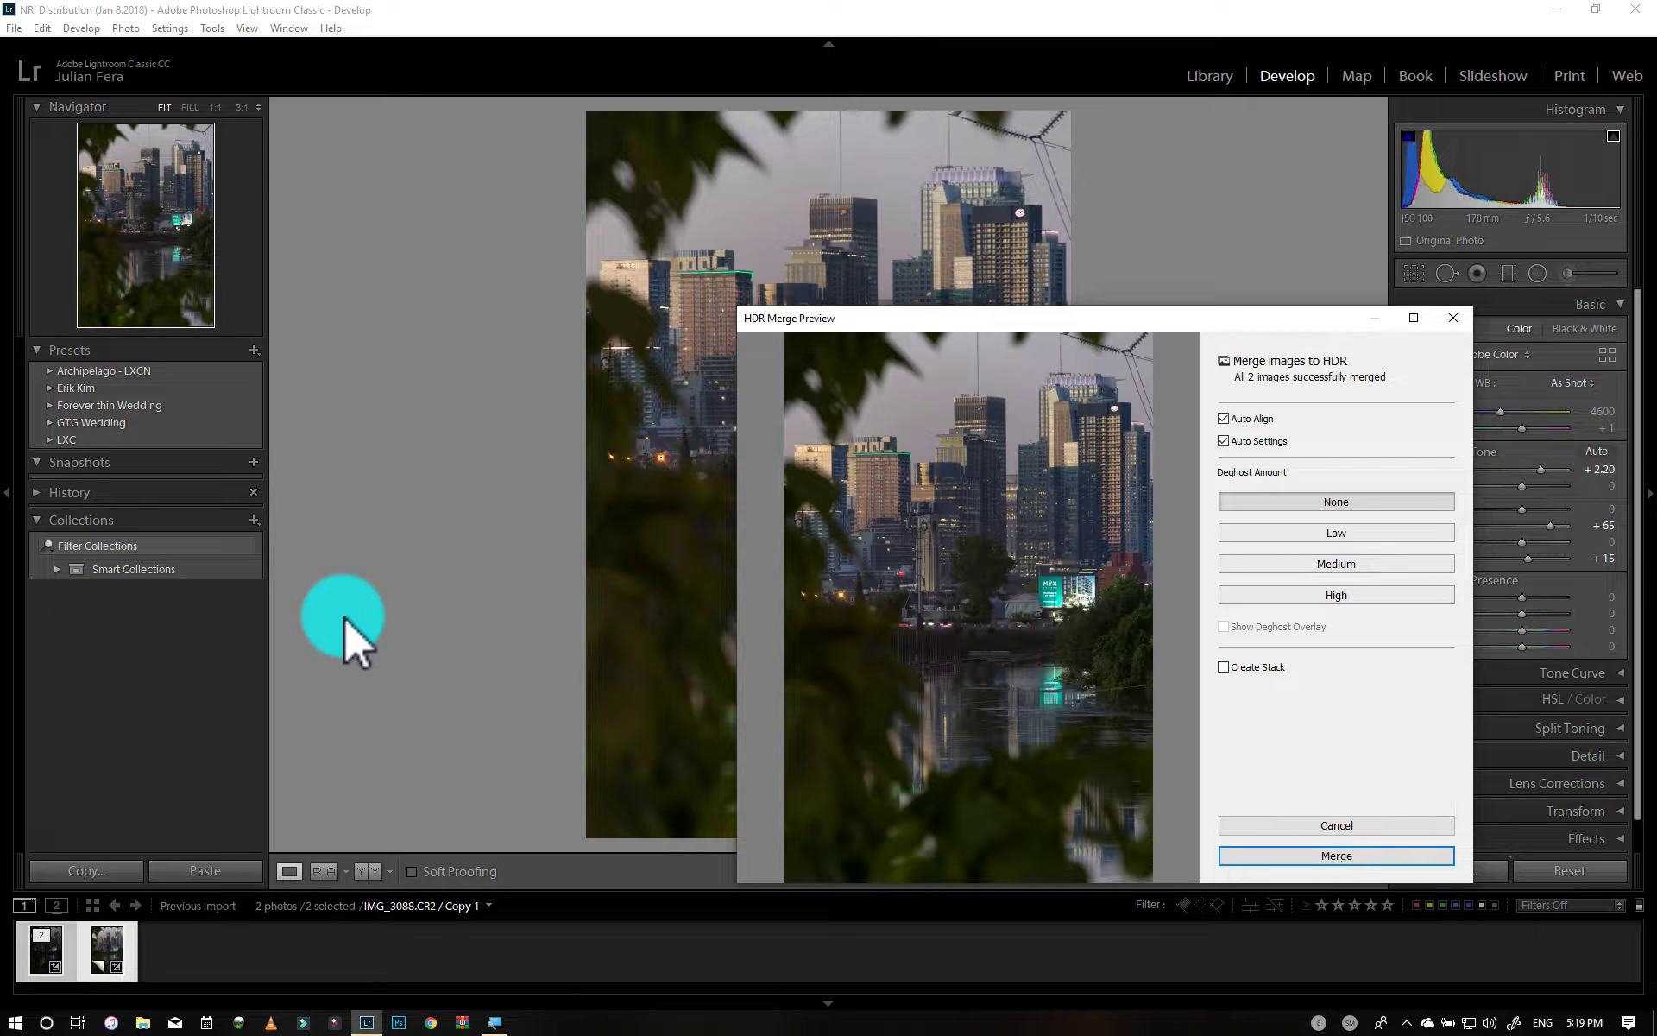
pyautogui.moveTo(1146, 324); pyautogui.dragTo(729, 128)
pyautogui.click(874, 660)
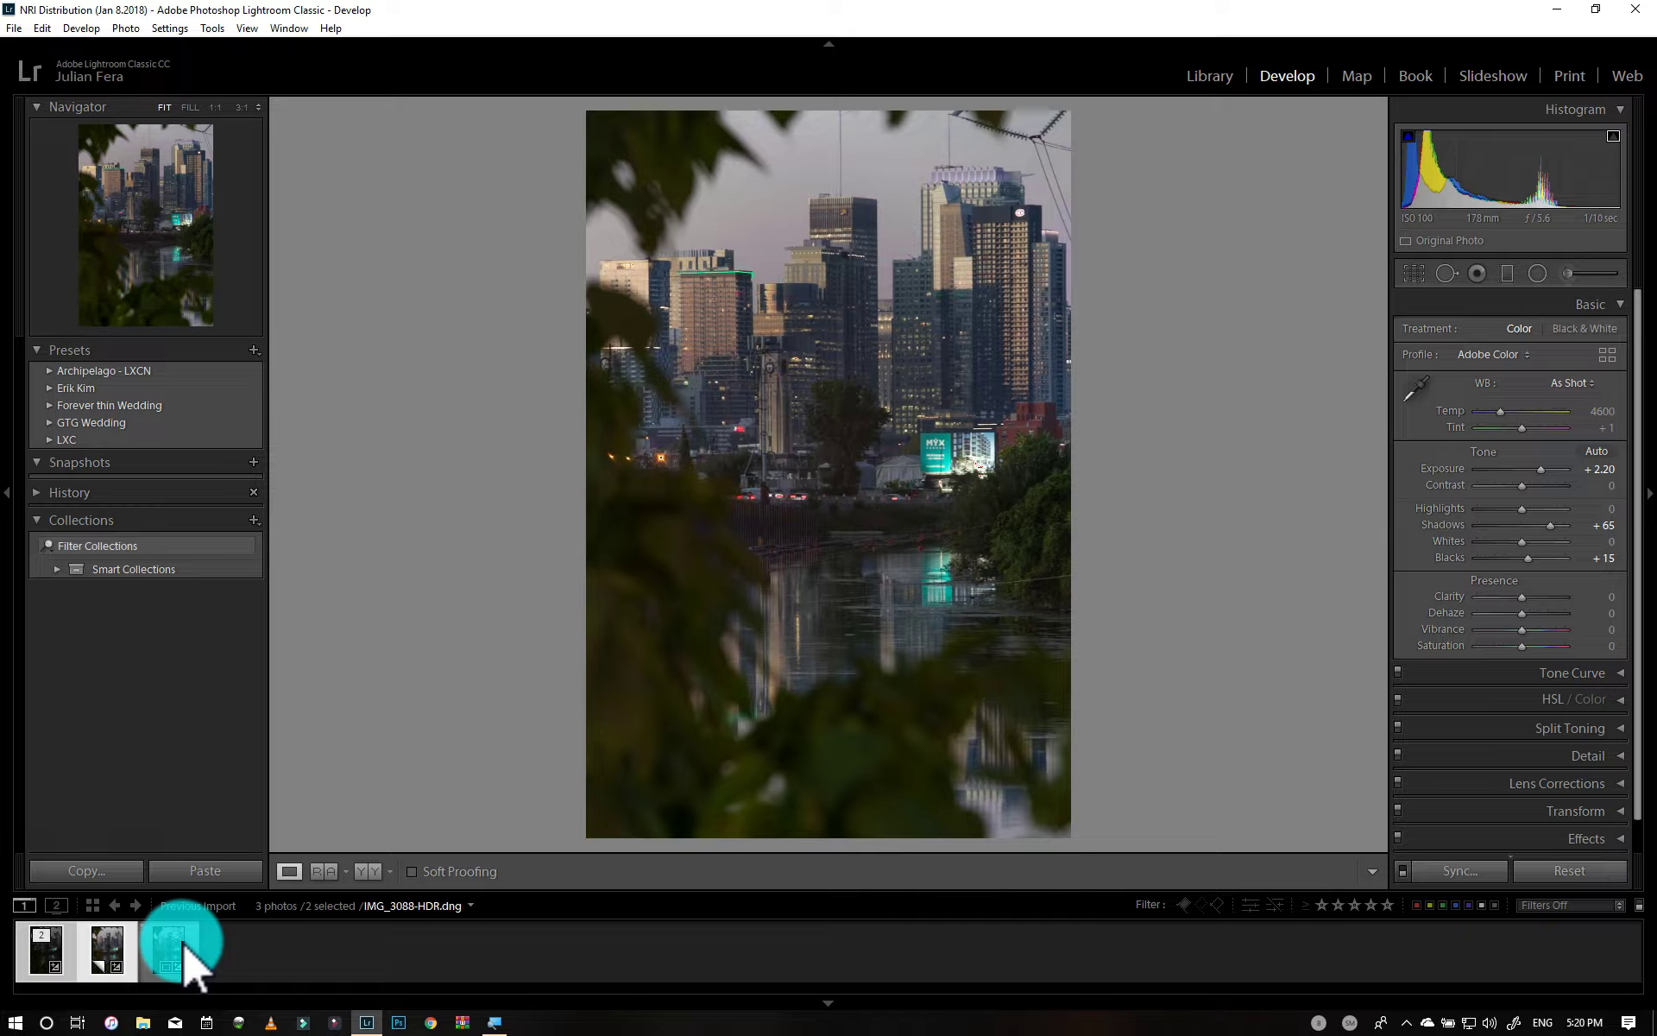
# Enable lens profile corrections and chromatic aberration removal on IMG_3088-HDR.dng.
pyautogui.click(188, 949)
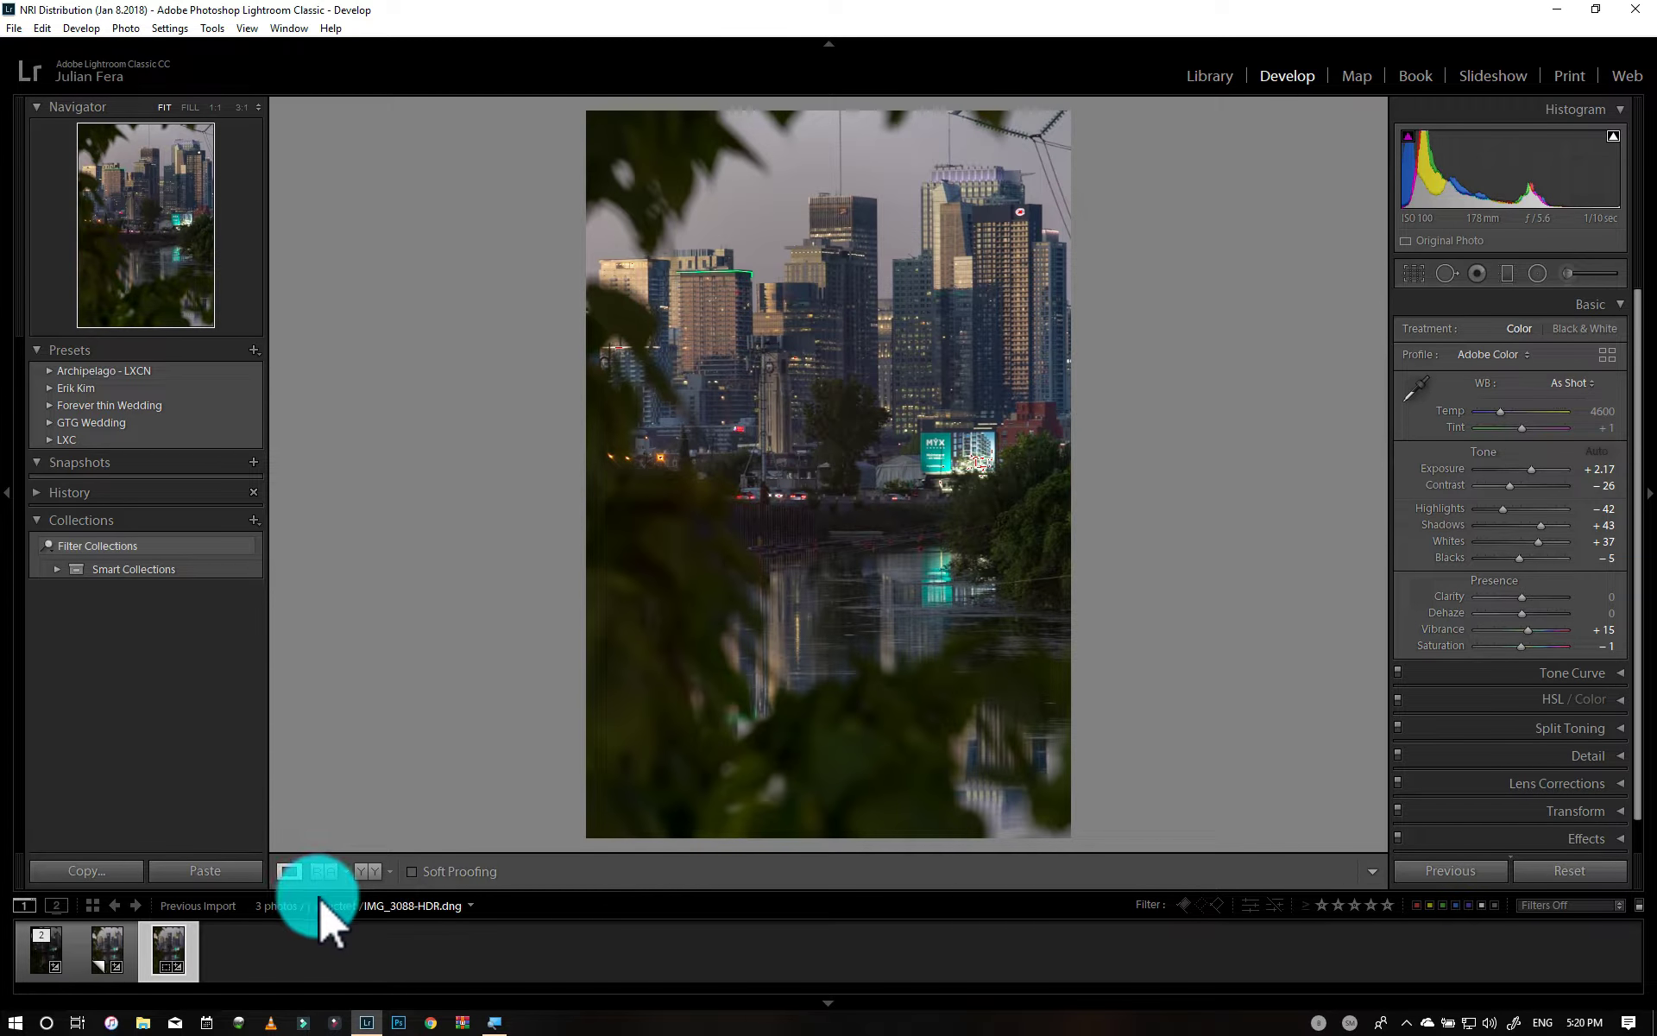
pyautogui.click(1589, 303)
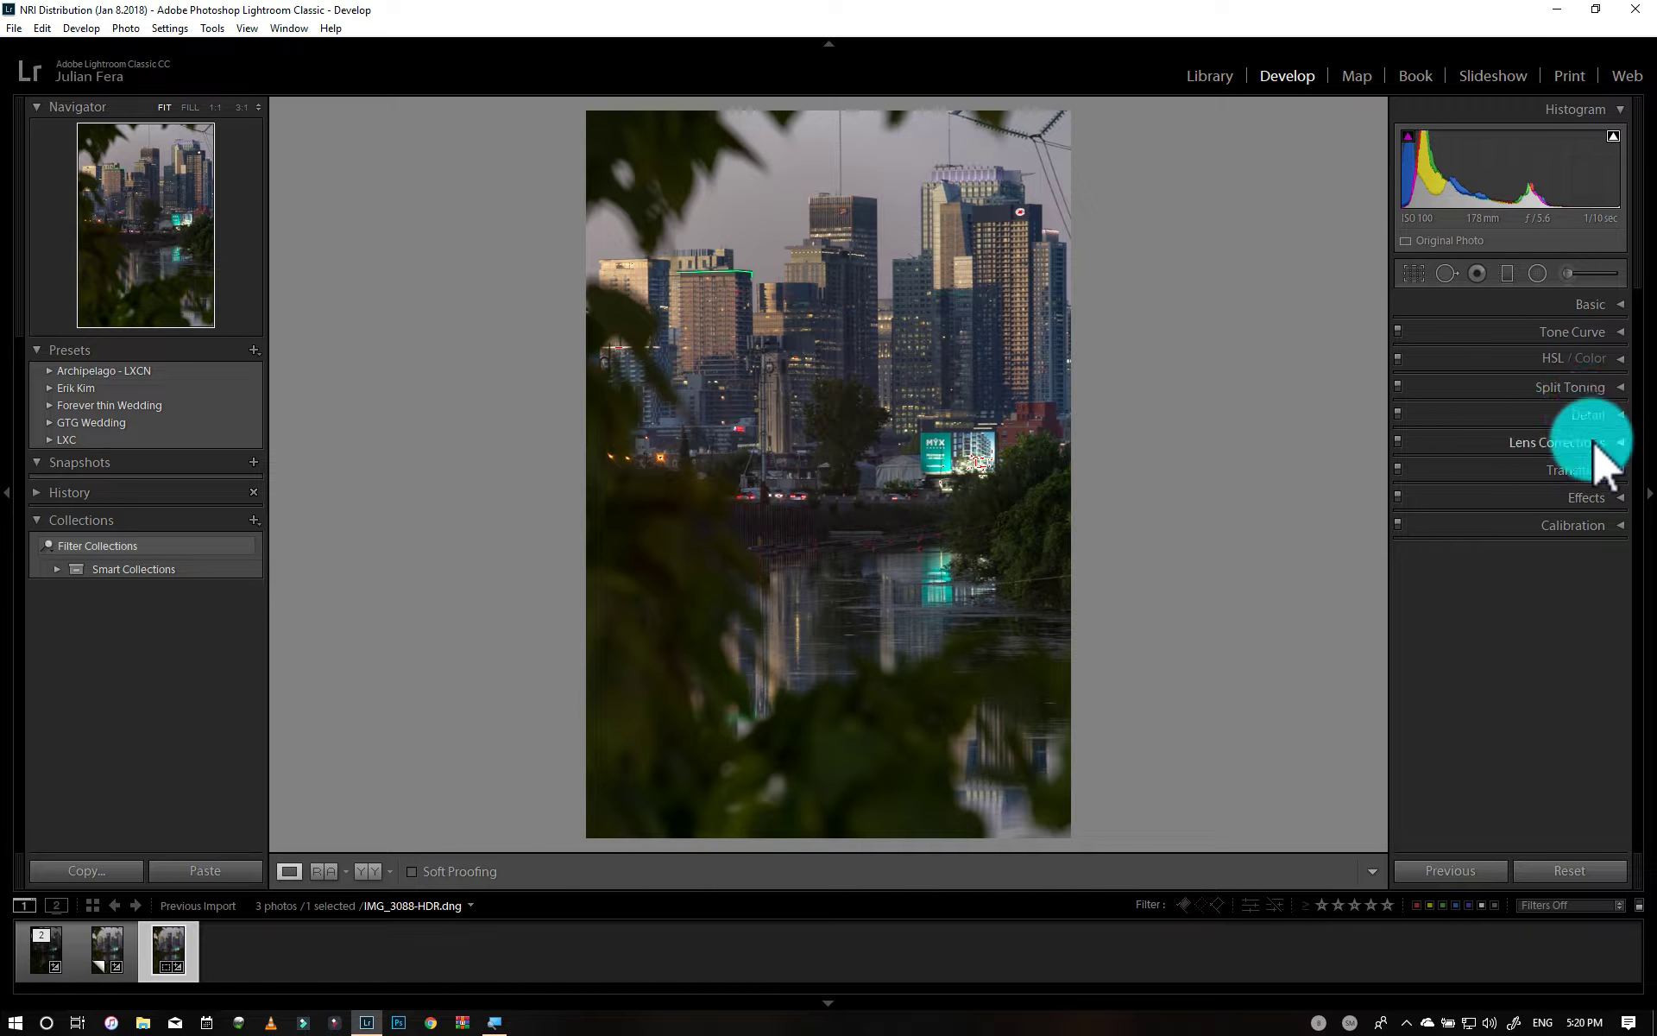
pyautogui.click(1570, 442)
pyautogui.click(1493, 514)
pyautogui.click(1512, 487)
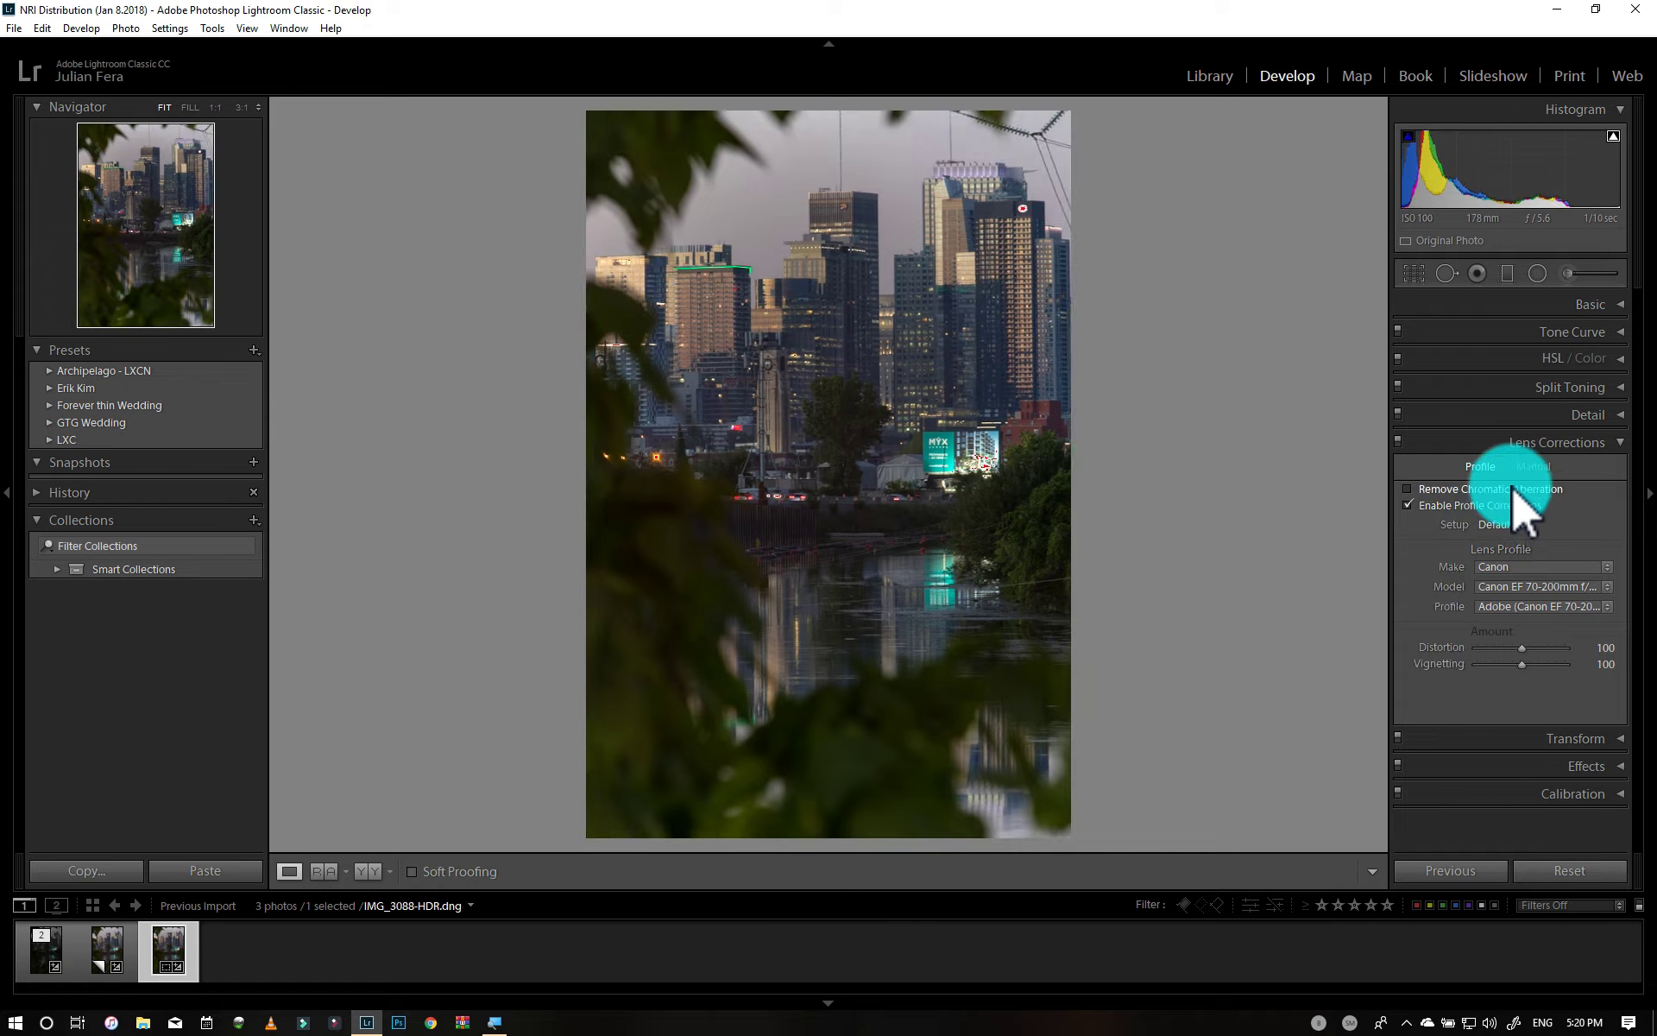